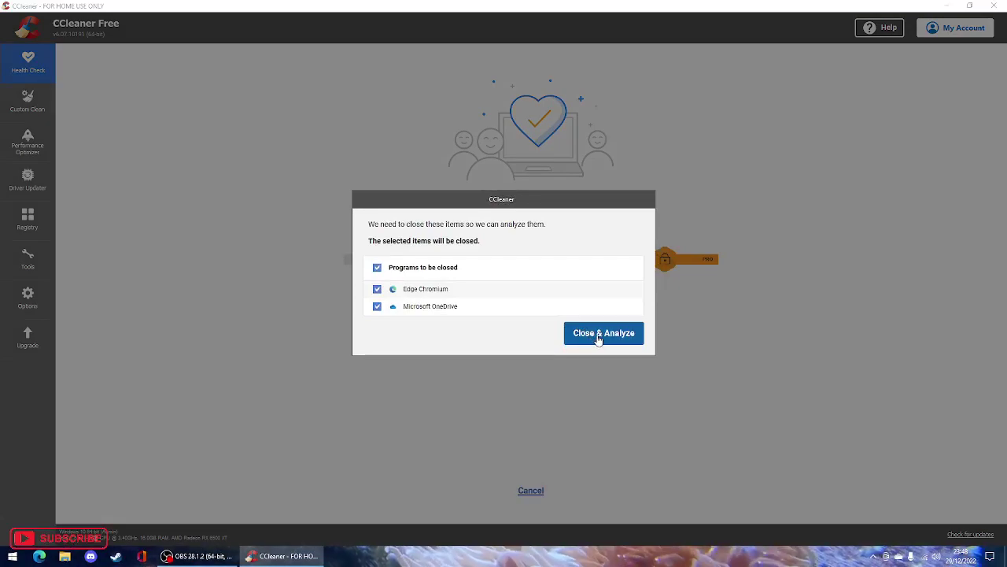
Close Edge Chromium and Microsoft OneDrive for the Health Check analysis and fix the issues it finds
click(598, 335)
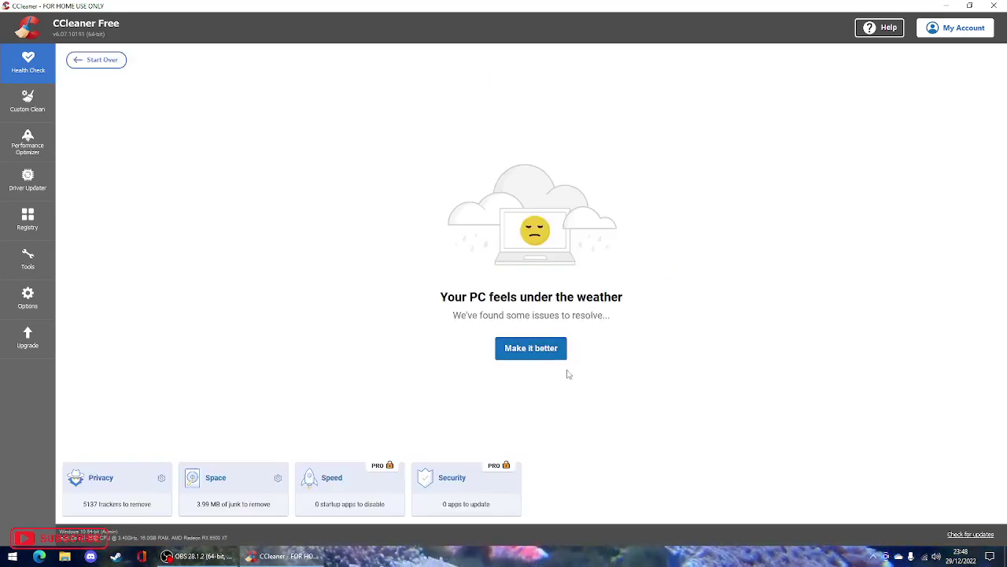
click(536, 353)
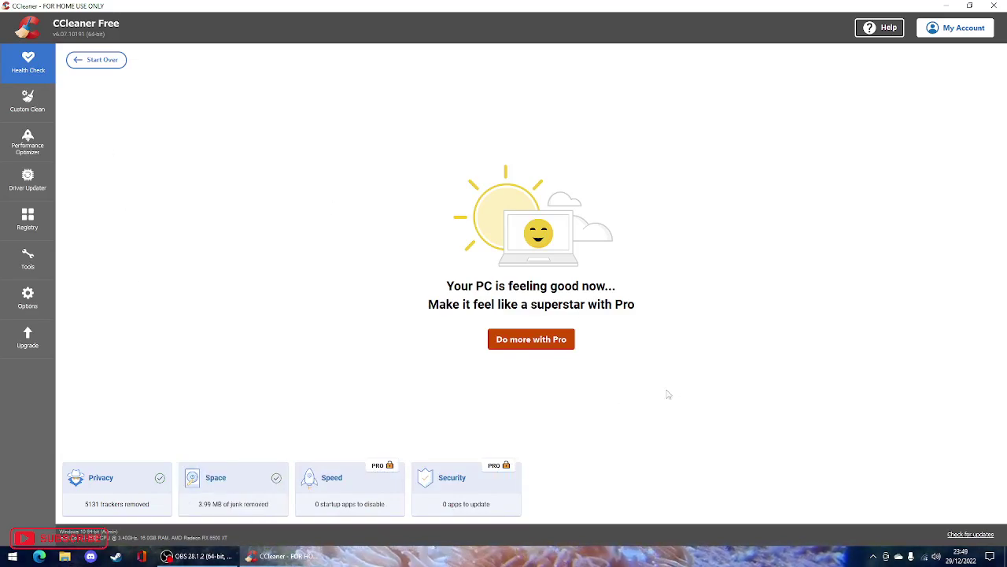
Review the Windows items selected in Custom Clean and run the cleaner with the existing selection
click(30, 101)
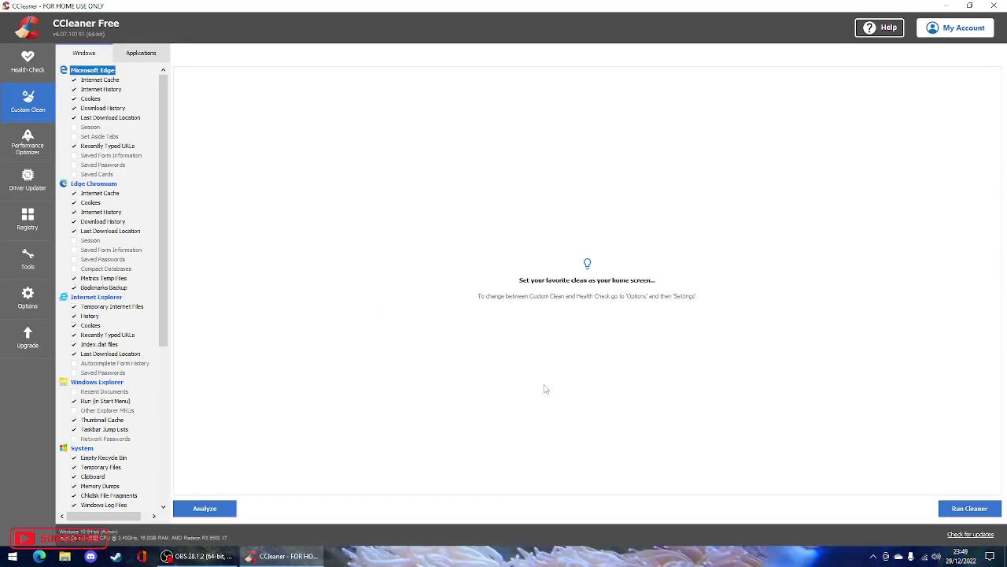
scroll(85, 220, down, 9)
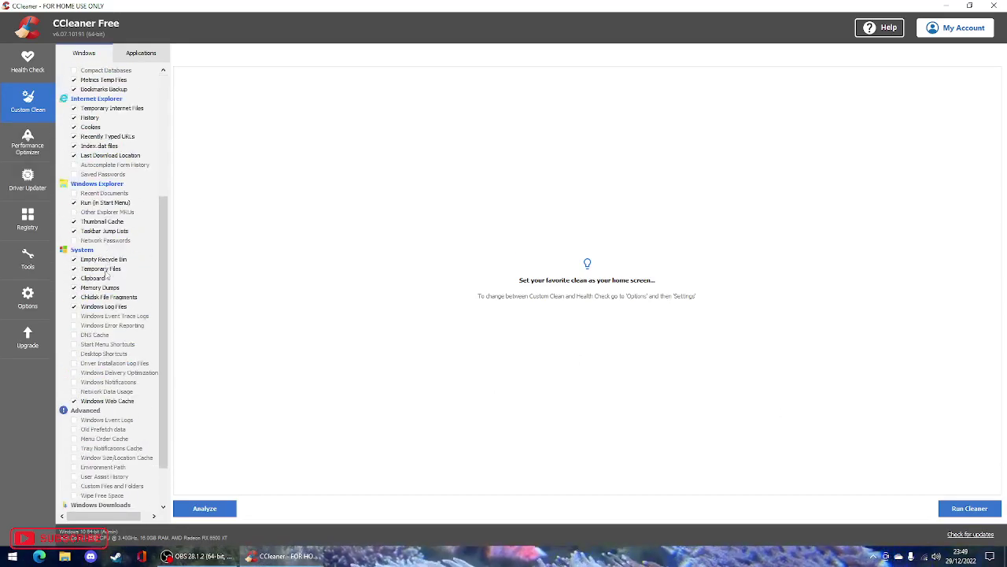
scroll(107, 334, up, 6)
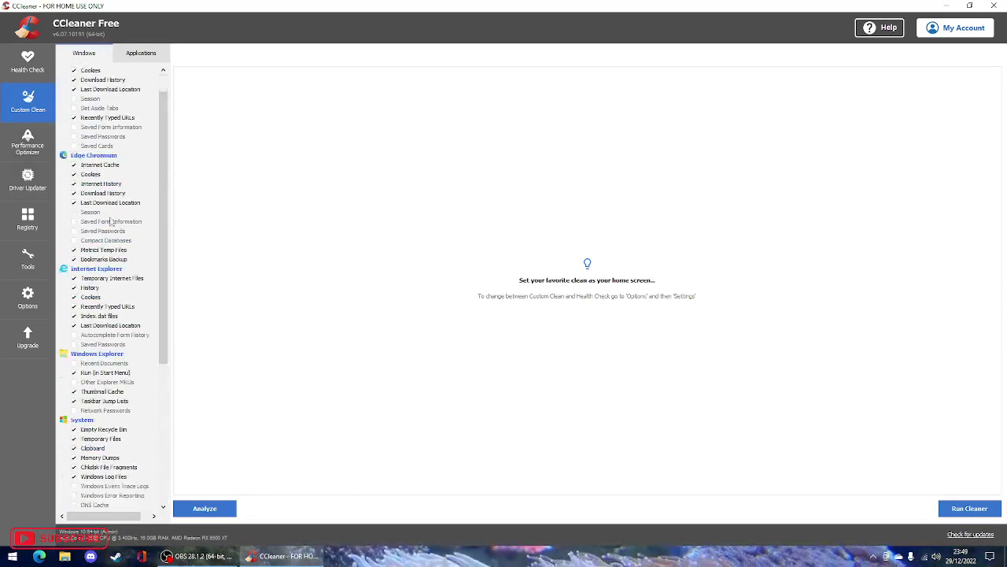
scroll(126, 352, down, 6)
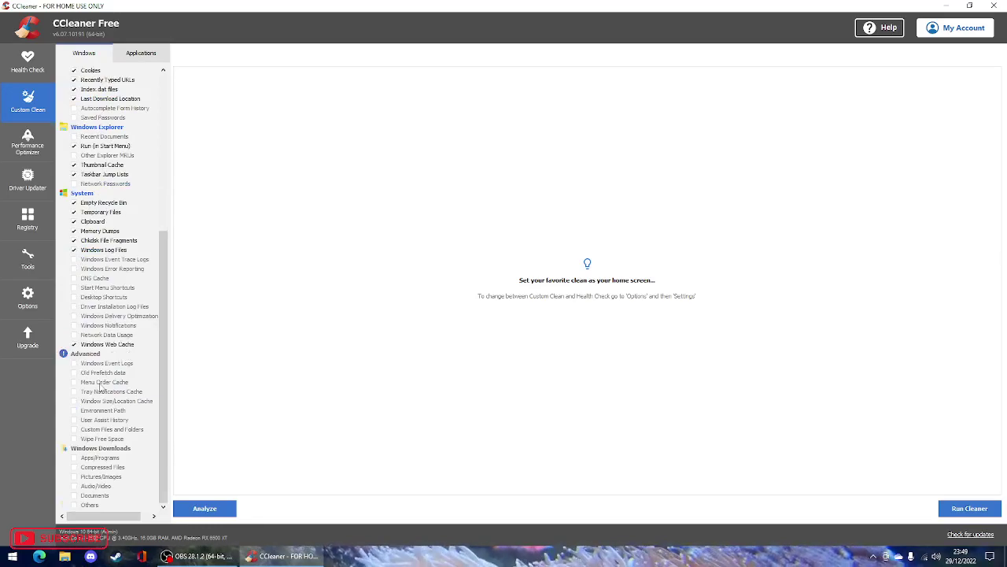
scroll(132, 360, up, 9)
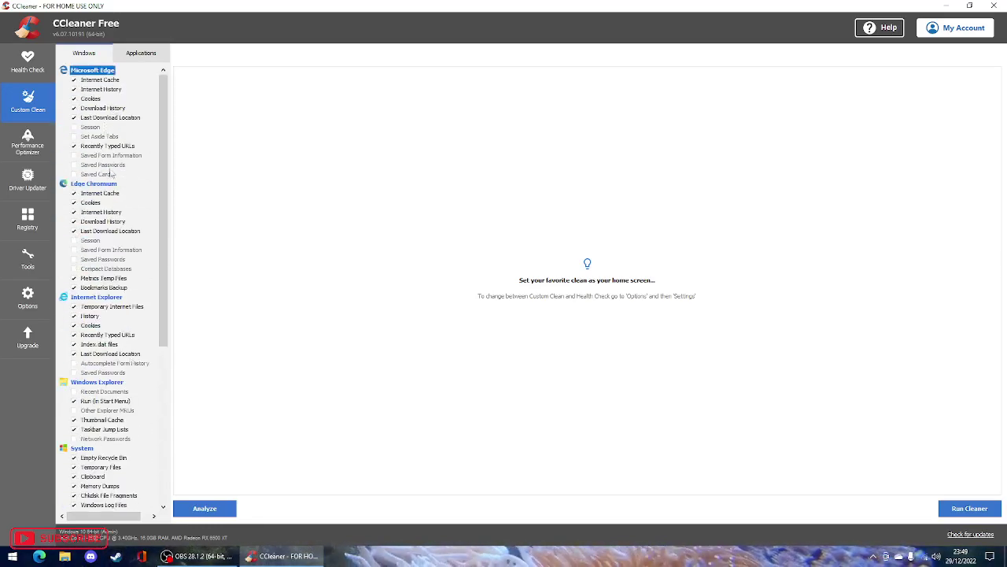
drag(163, 202, 163, 223)
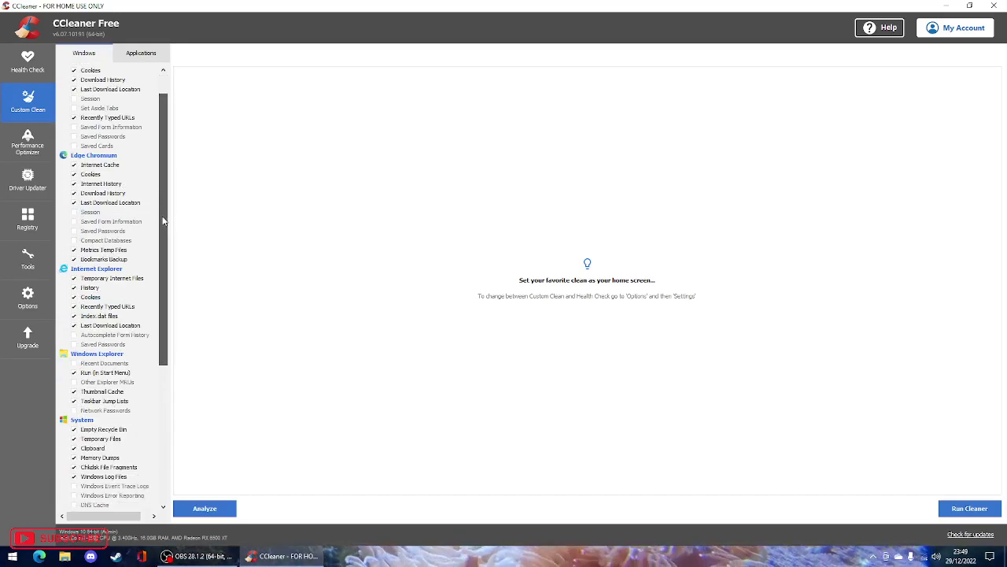
scroll(163, 236, down, 5)
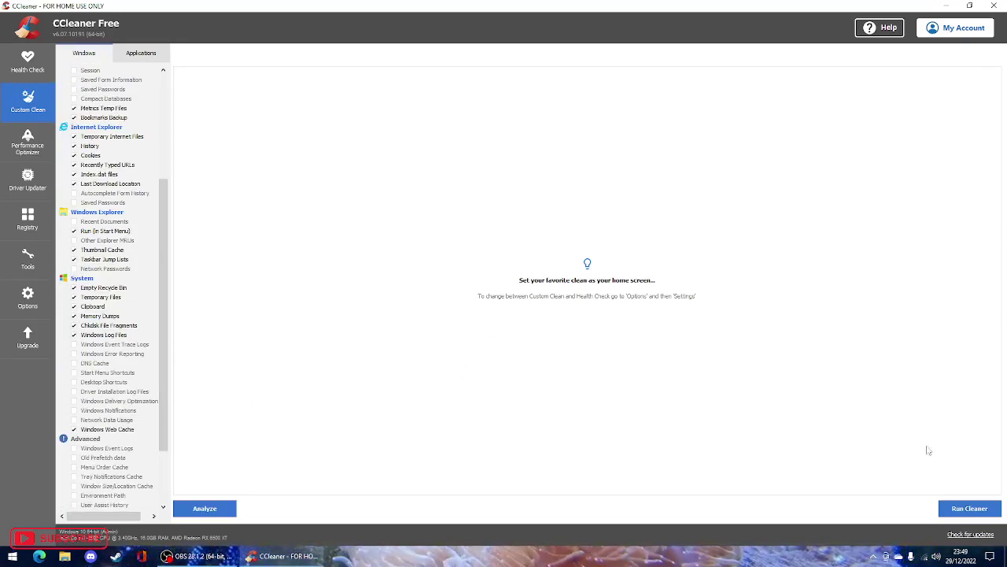
click(967, 509)
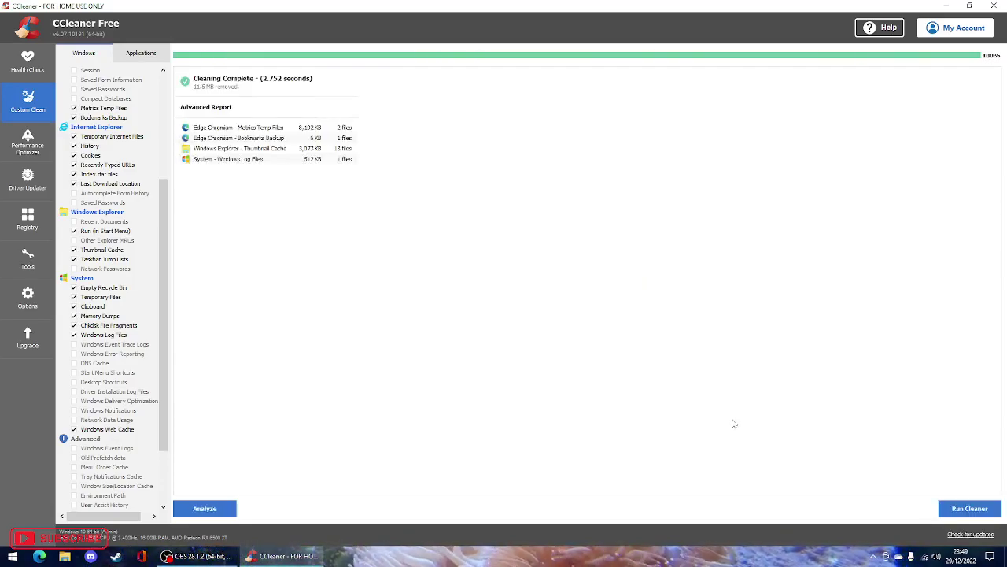
Look through the entries of the cleaning report and run the cleaner again with the same selection
click(227, 130)
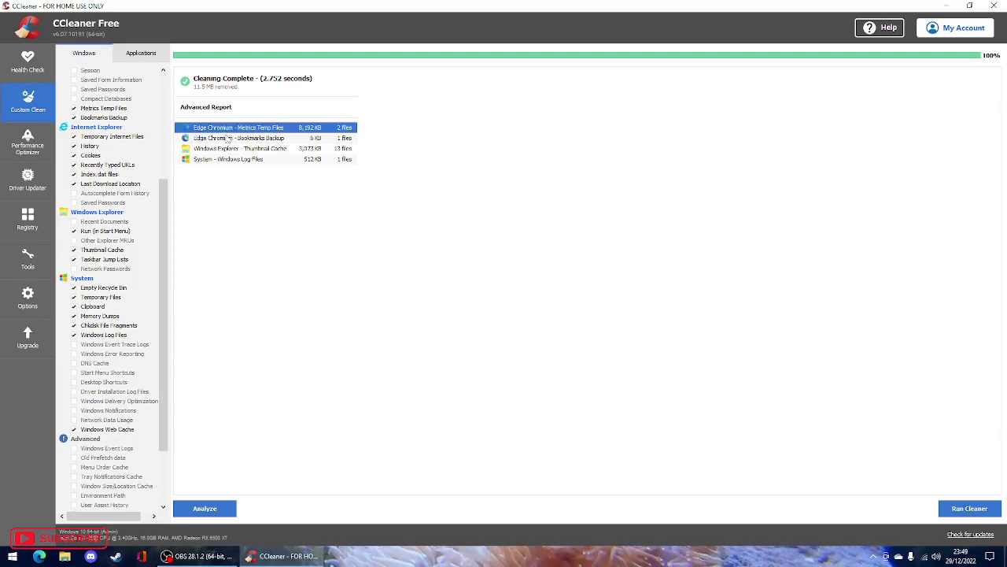
key(Down)
key(Down)
key(Down)
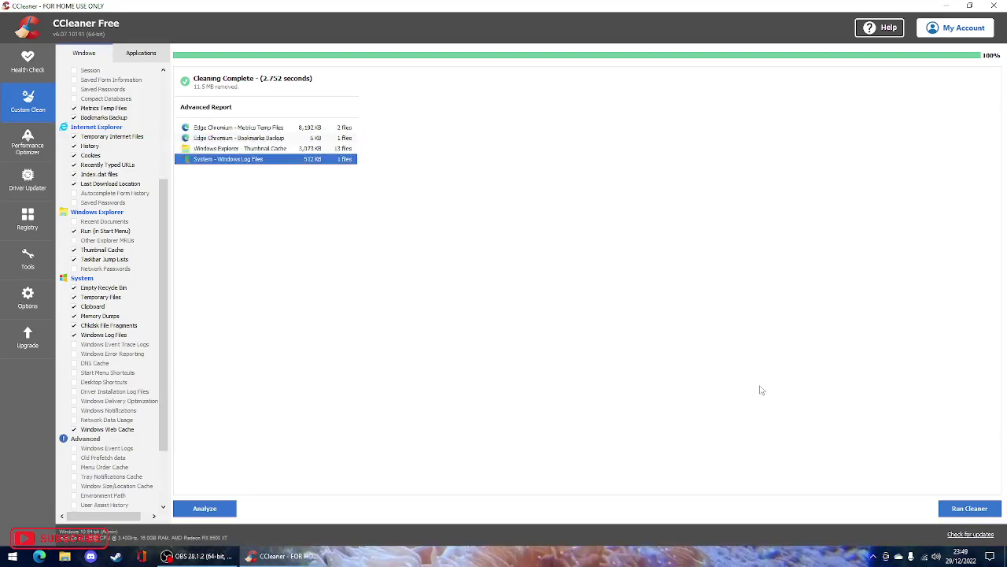
click(979, 510)
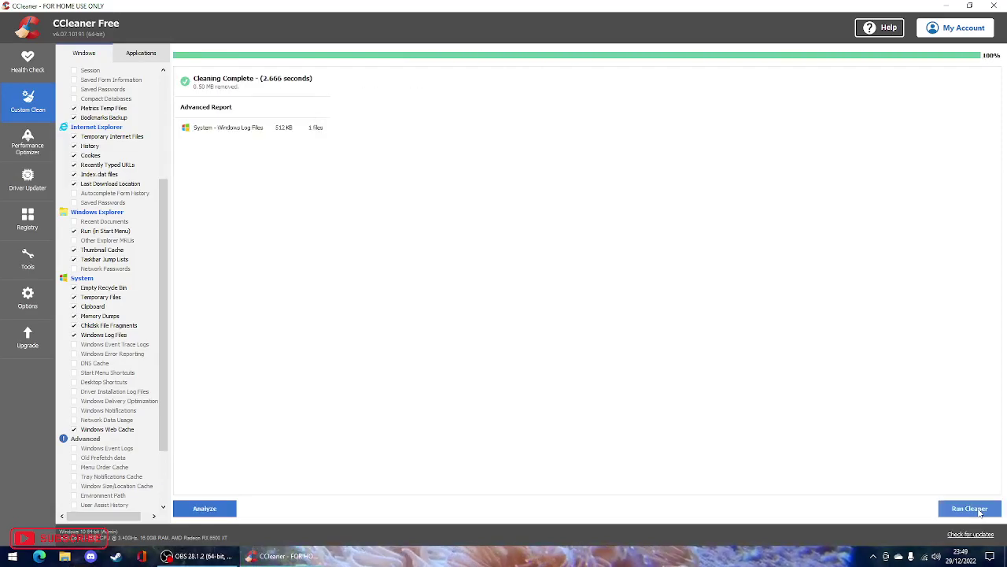
click(980, 512)
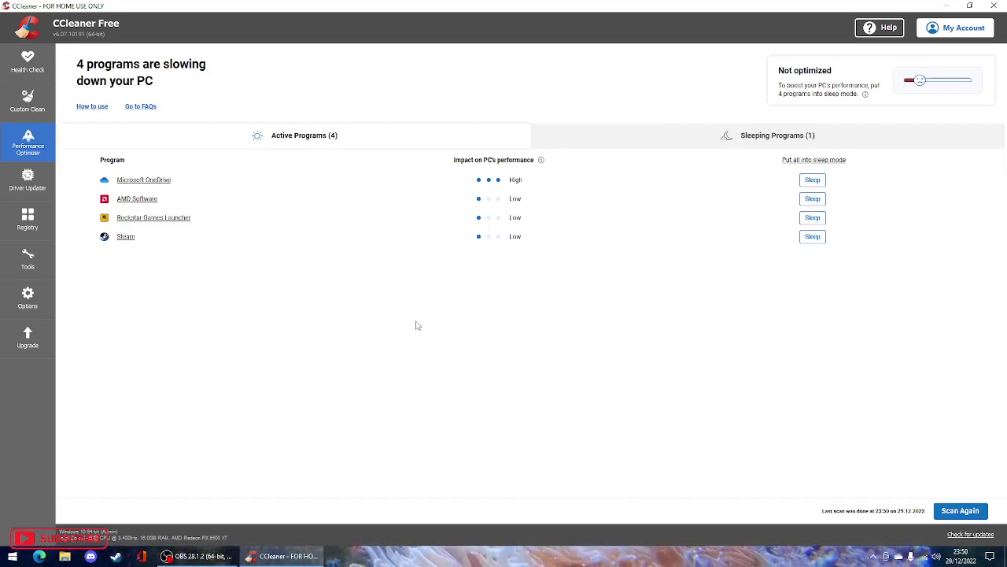
Try to put Microsoft OneDrive to sleep in Performance Optimizer, dismiss the upgrade offer, and check the hidden background programs in the system tray
click(814, 180)
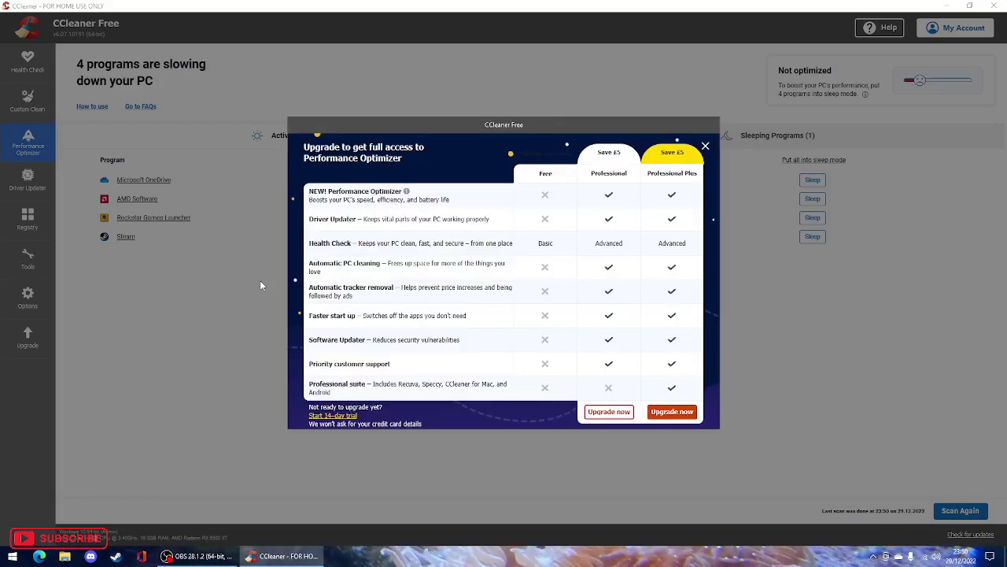
click(705, 148)
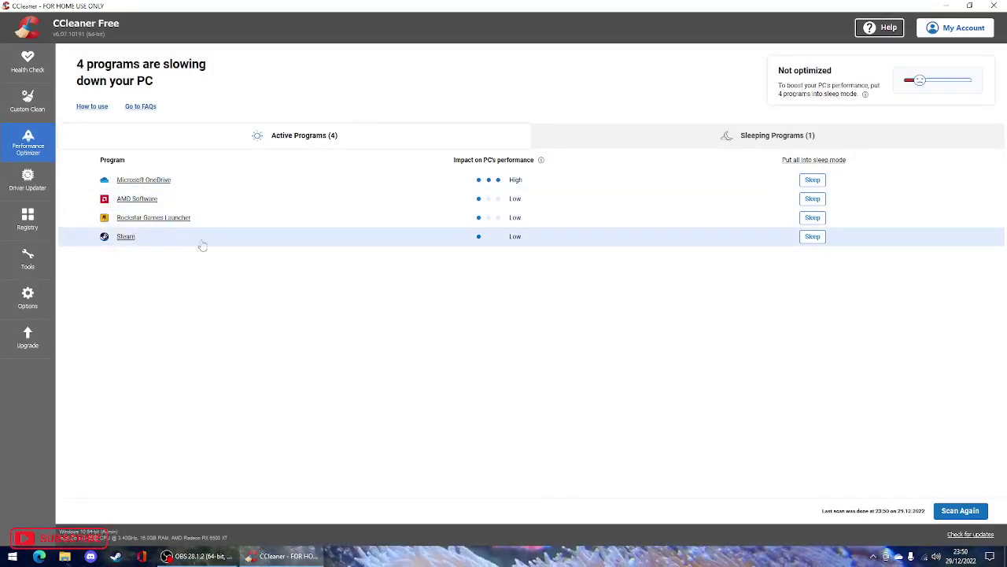
click(871, 556)
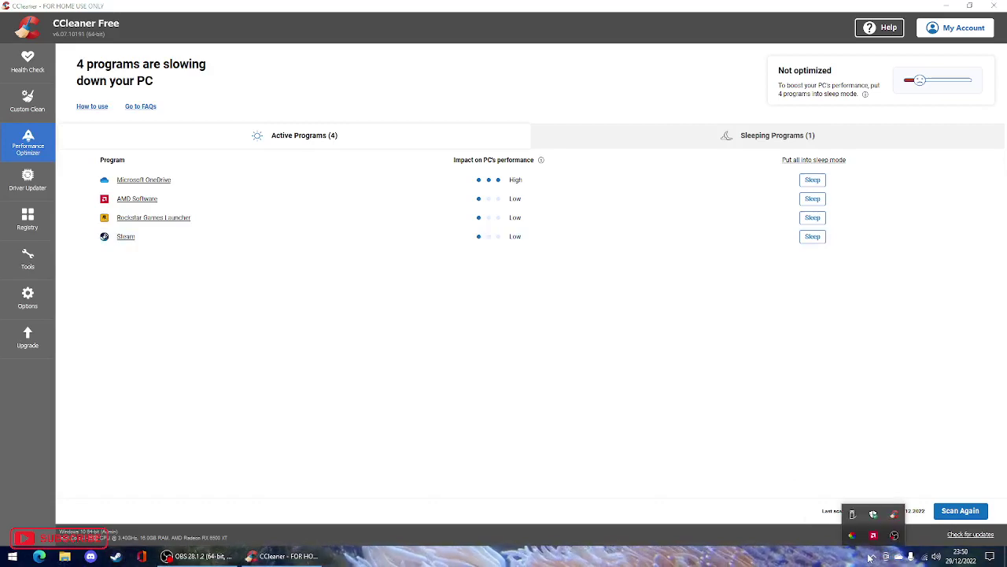
click(681, 440)
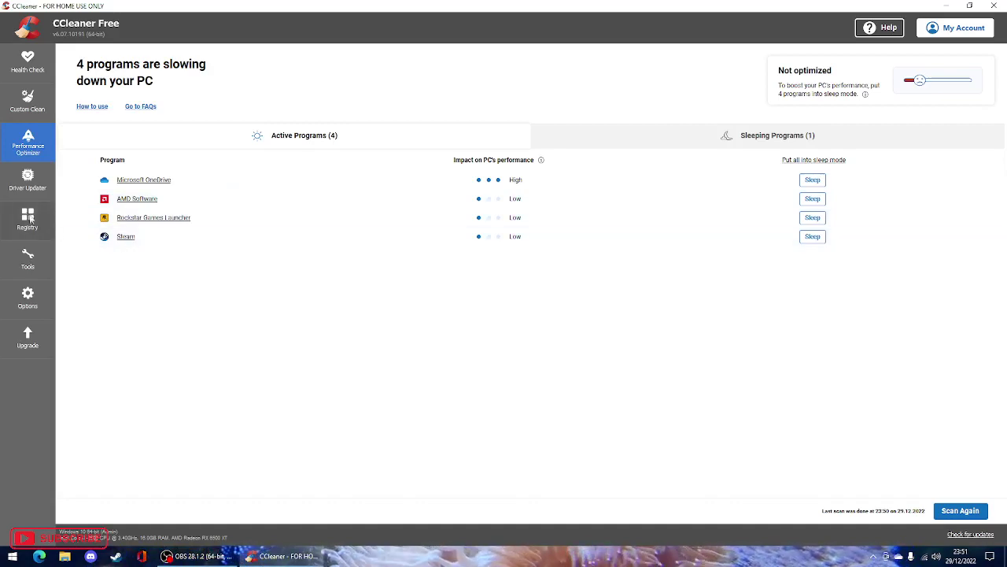
Go through the Driver Updater introduction and scan the PC's drivers
click(28, 181)
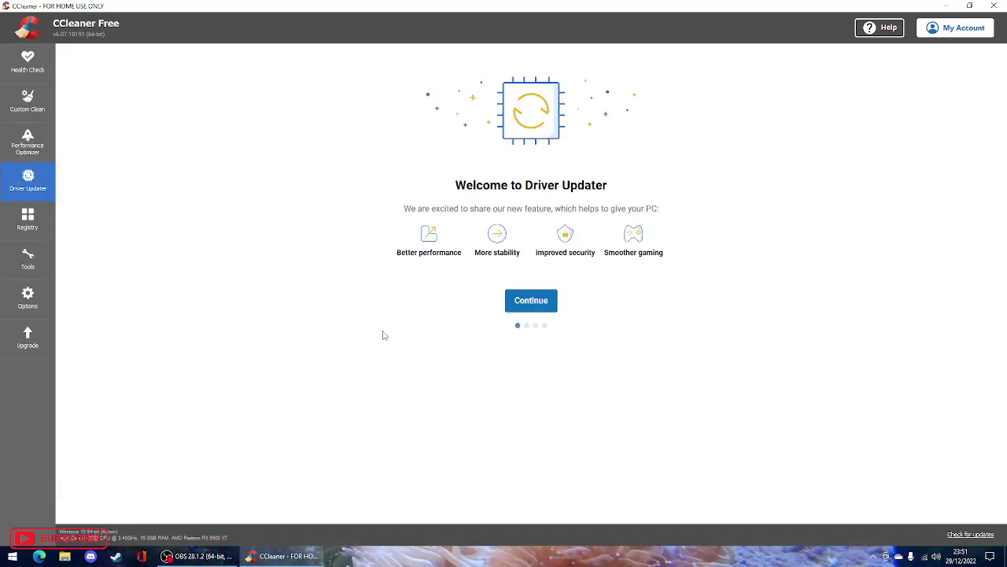
click(528, 306)
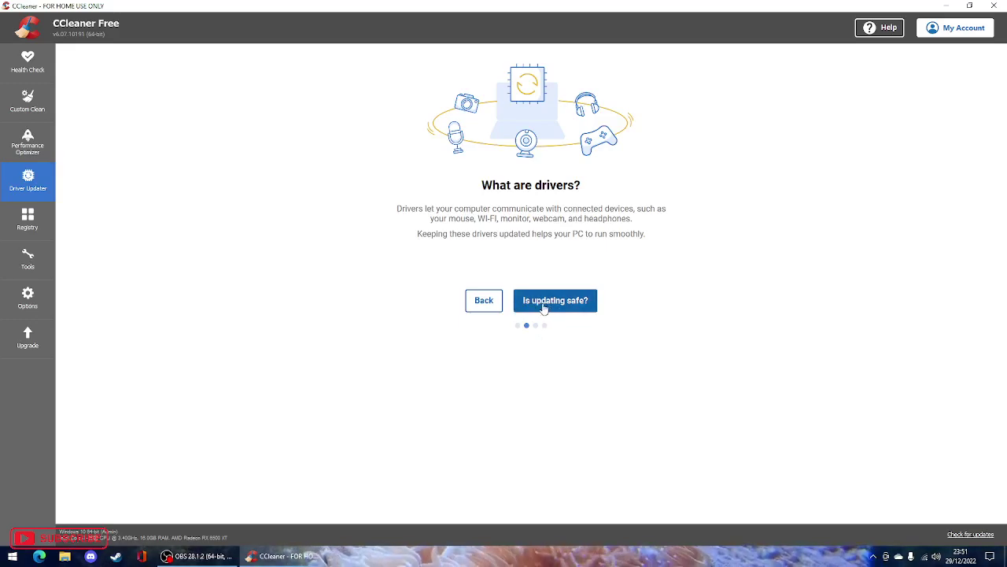
click(558, 309)
click(559, 309)
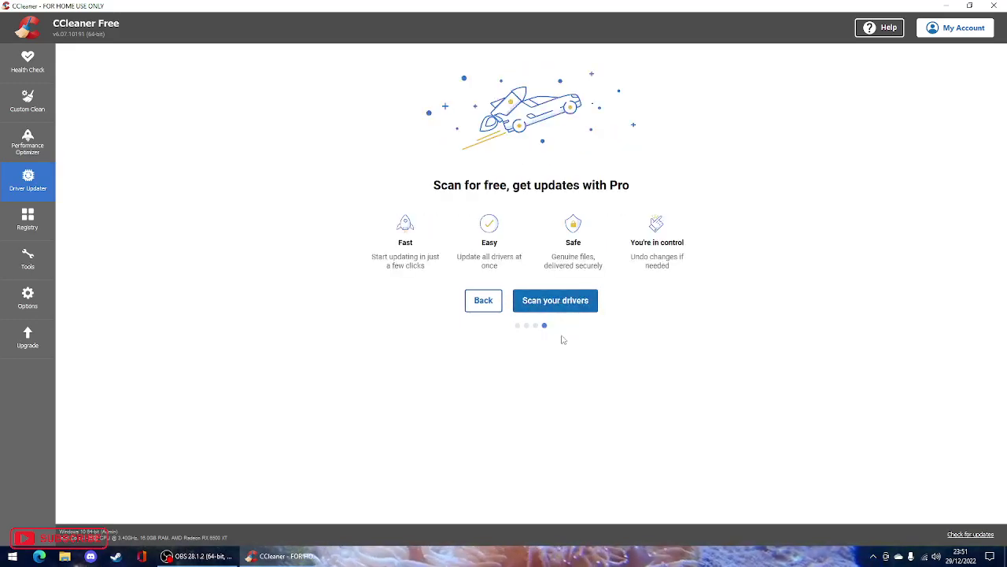
click(558, 308)
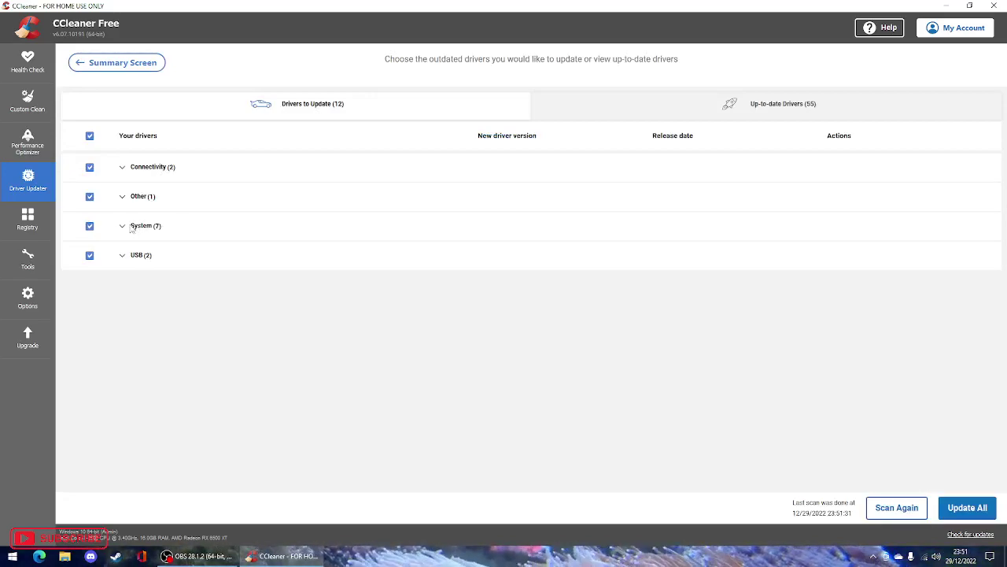
Examine the outdated drivers in the Connectivity, Other, System and USB categories, keeping all of them selected
click(123, 167)
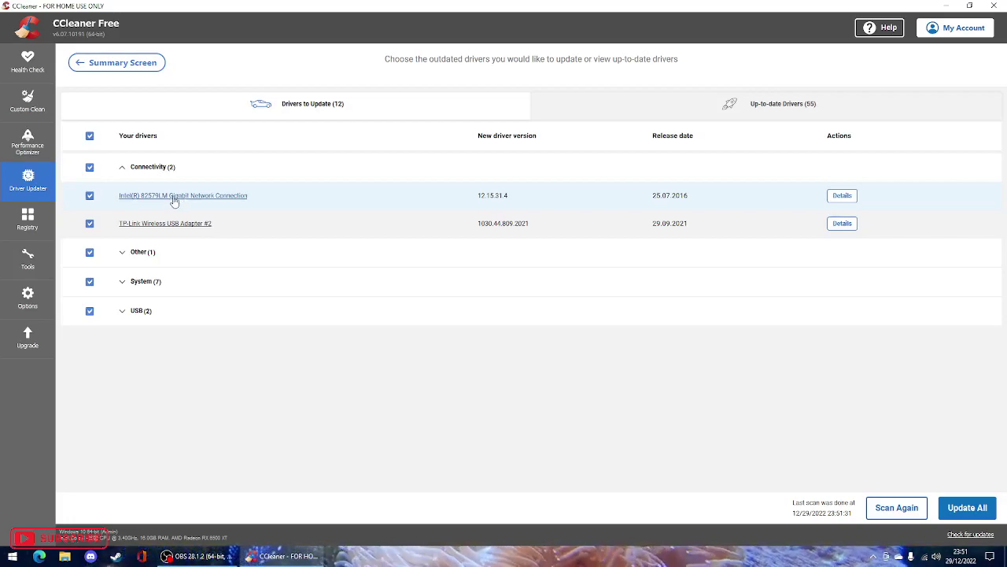
click(89, 257)
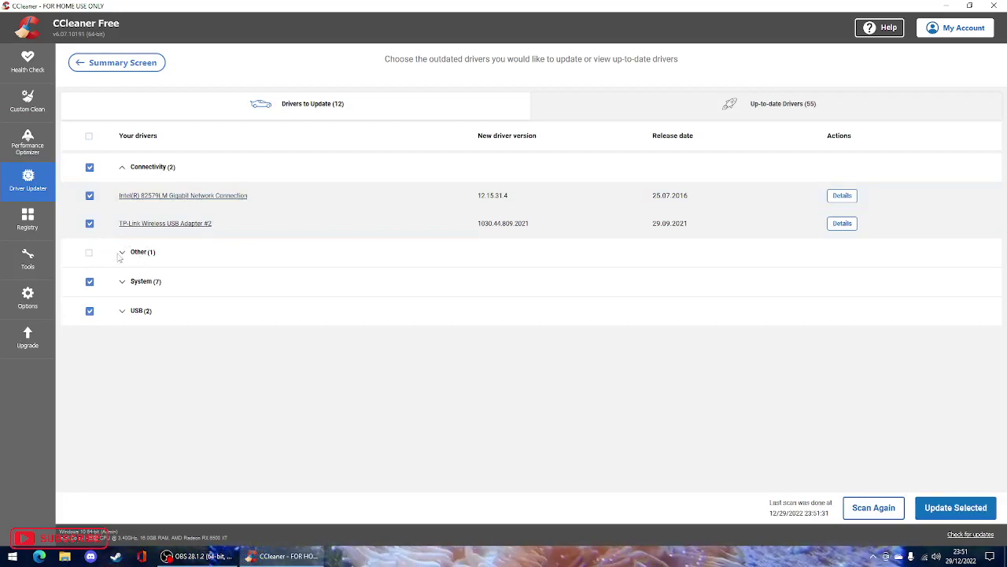
click(90, 253)
click(128, 253)
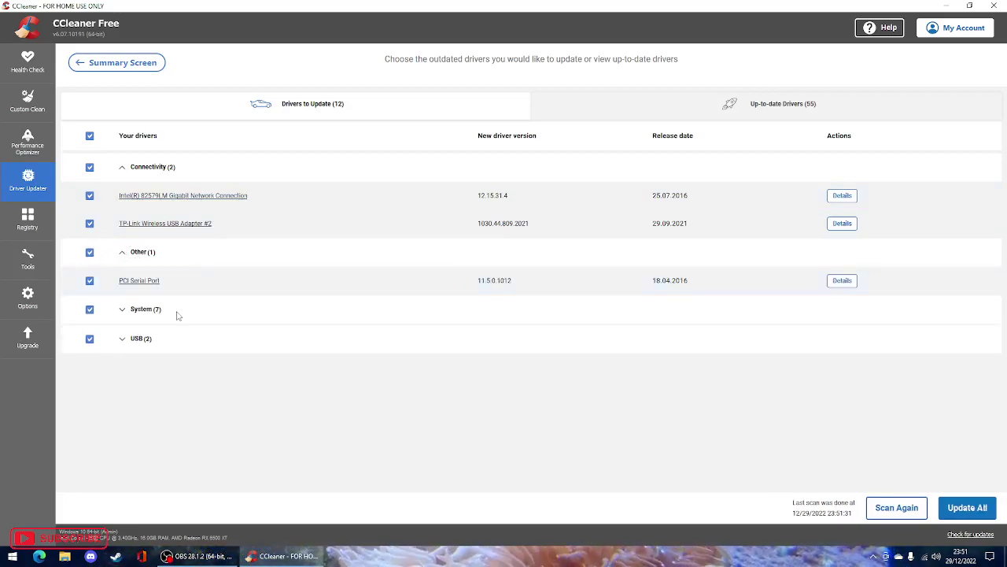
click(124, 311)
scroll(244, 346, down, 1)
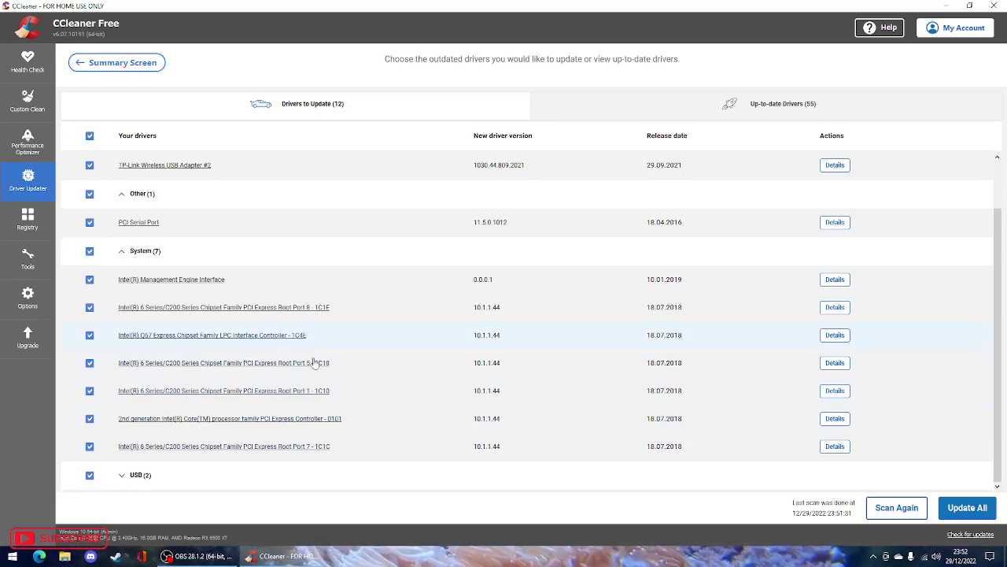
click(121, 475)
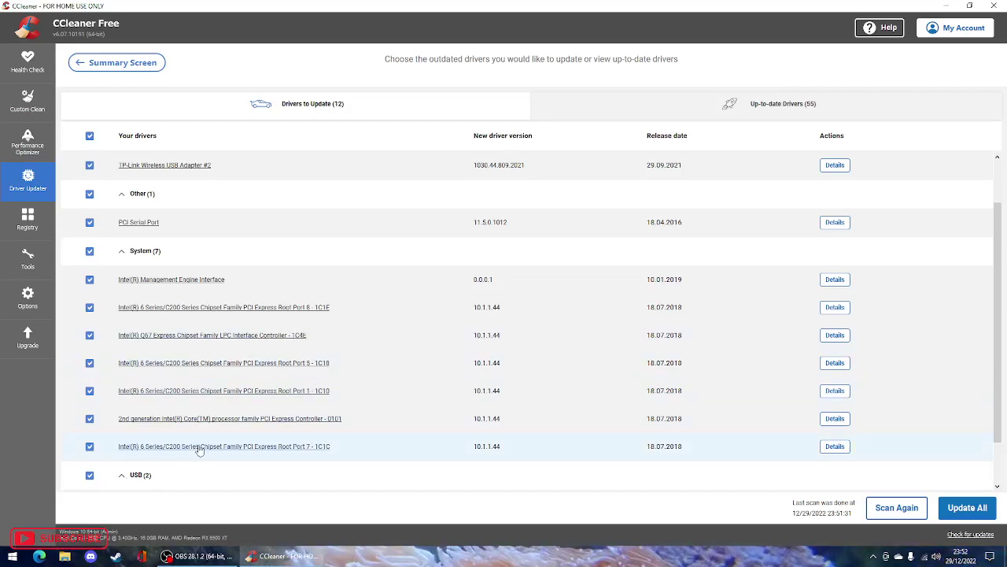
scroll(199, 450, down, 2)
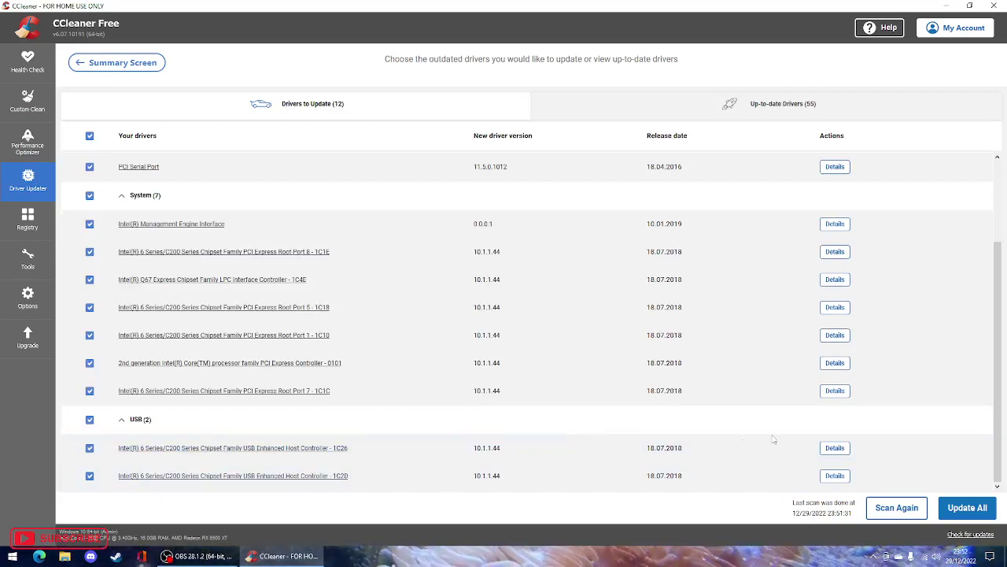
Try to open the details of the USB Enhanced Host Controller - 1C2D driver and dismiss the upgrade offer
click(834, 476)
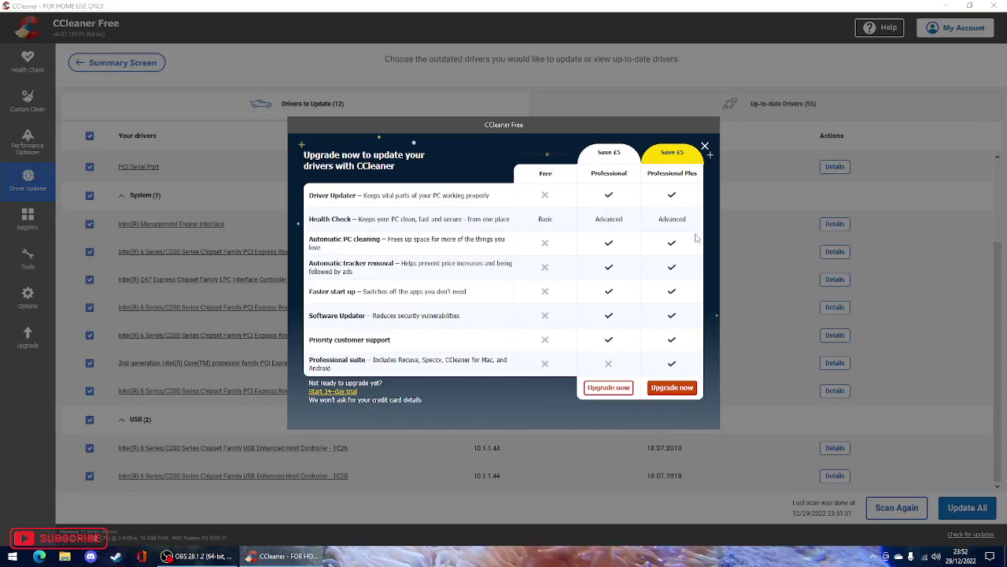
click(706, 147)
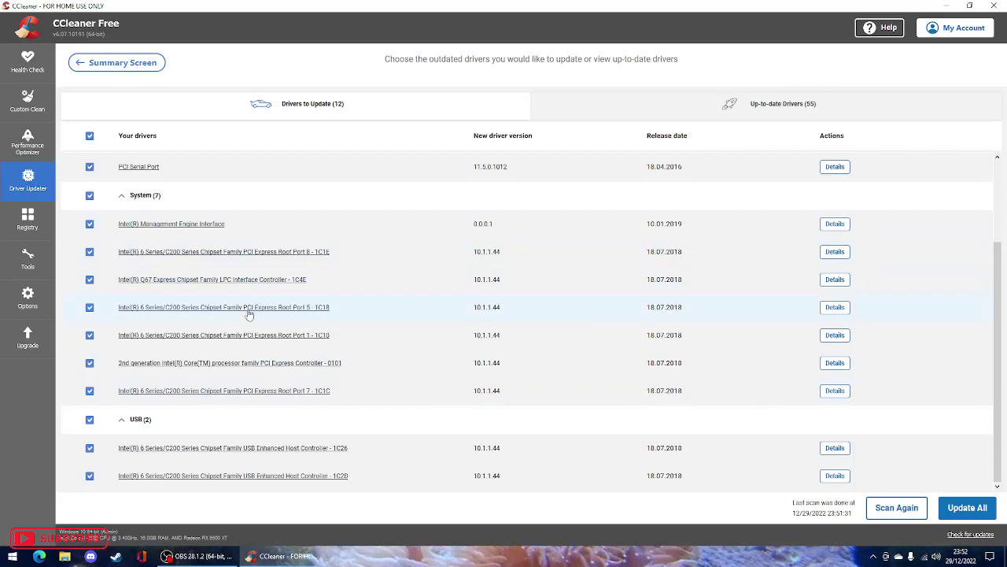
scroll(202, 274, up, 2)
scroll(202, 201, down, 2)
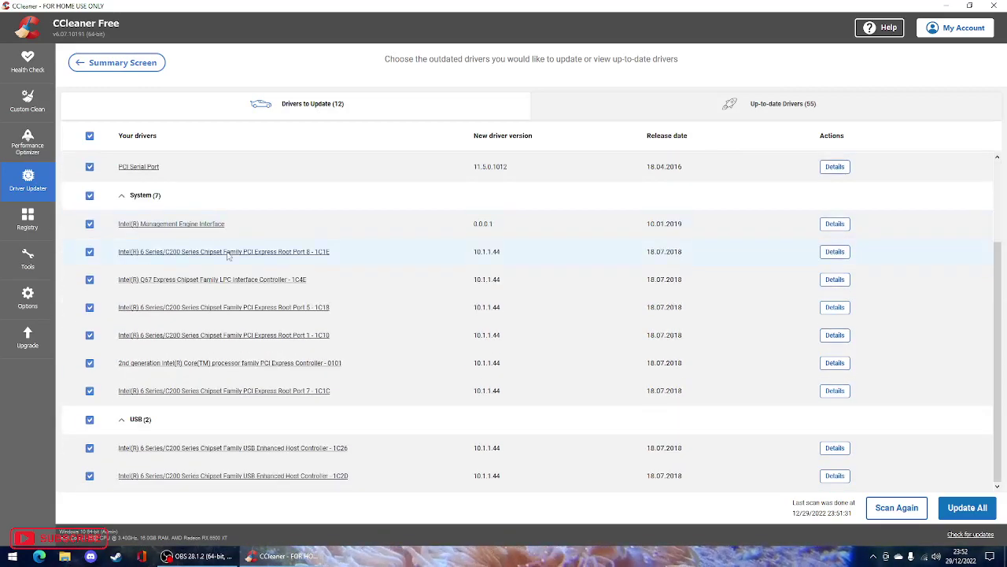
Scan the registry for issues in all categories and start reviewing the selected issues, cancelling at the registry backup prompt
click(28, 221)
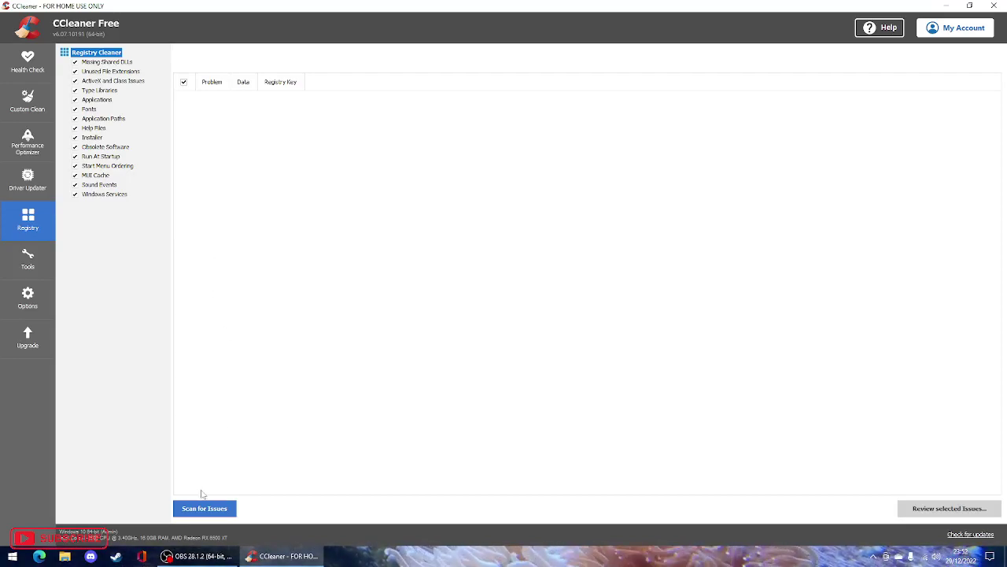
click(204, 508)
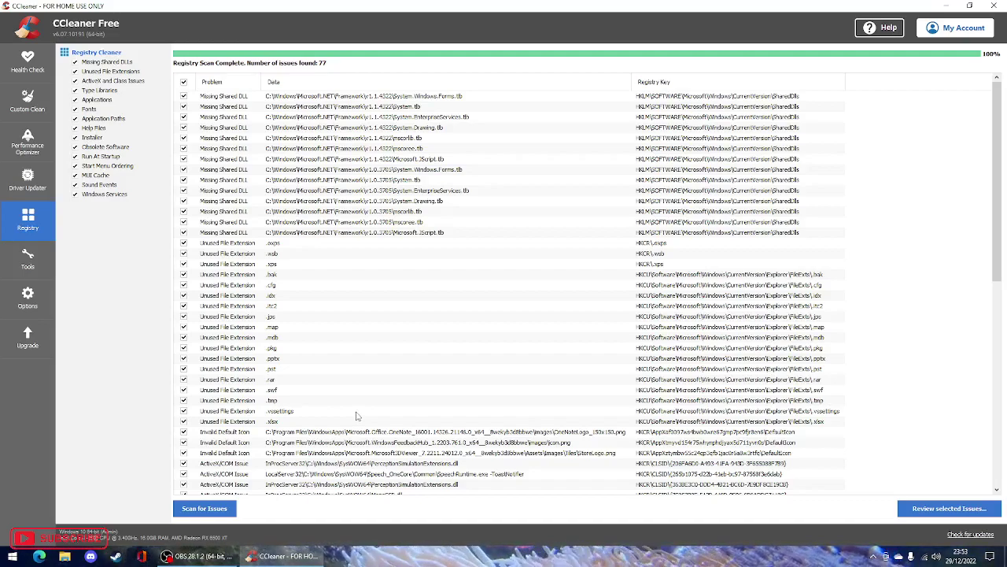
click(944, 508)
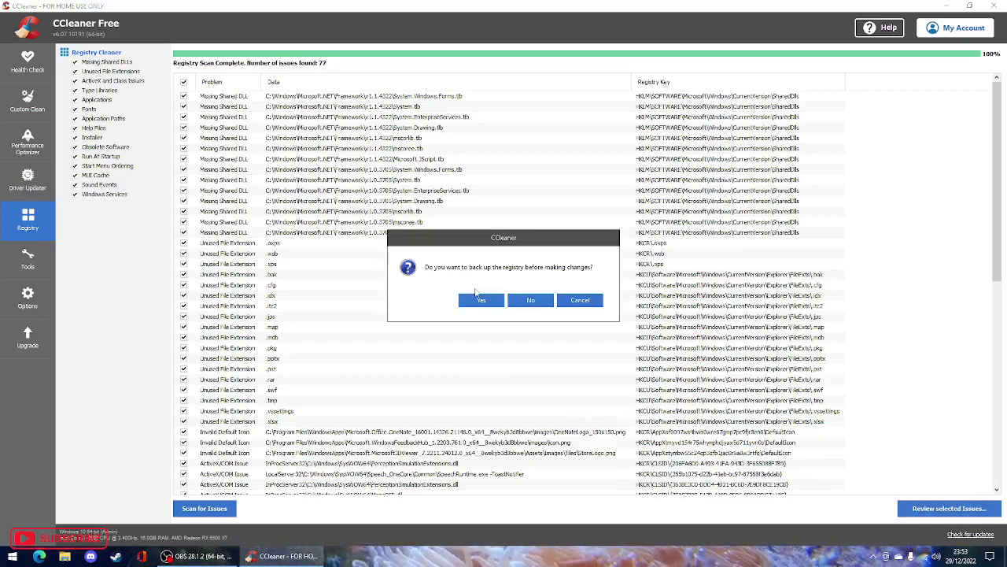
click(575, 301)
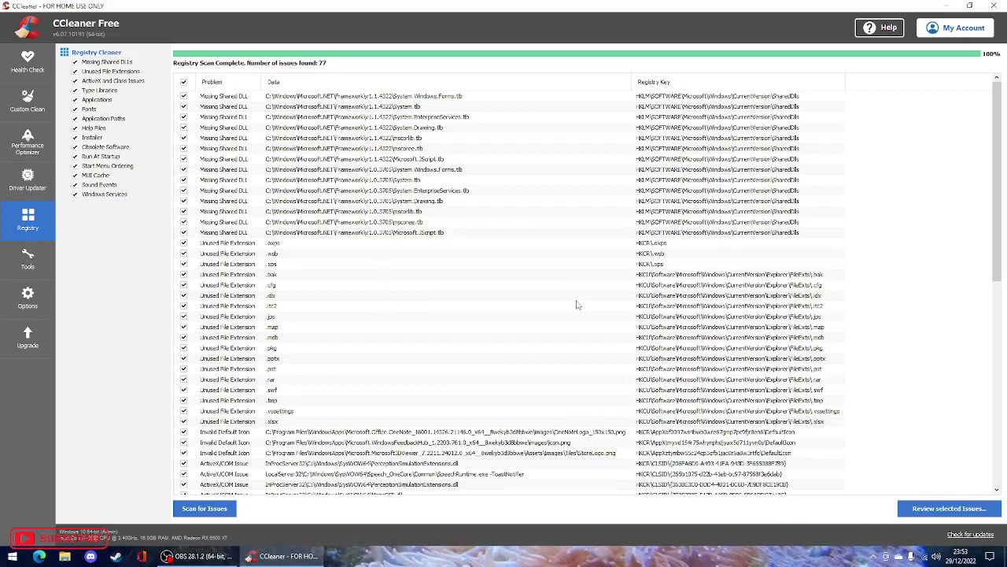
Examine the full list of installed programs in the Uninstall tool and check Software Updater for programs needing an update
click(29, 270)
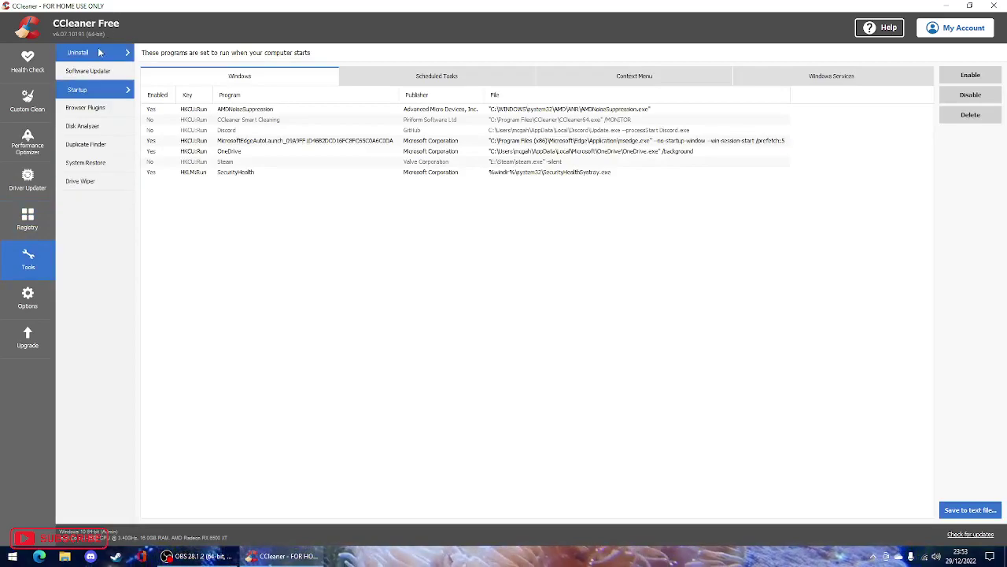
click(99, 52)
scroll(234, 174, down, 5)
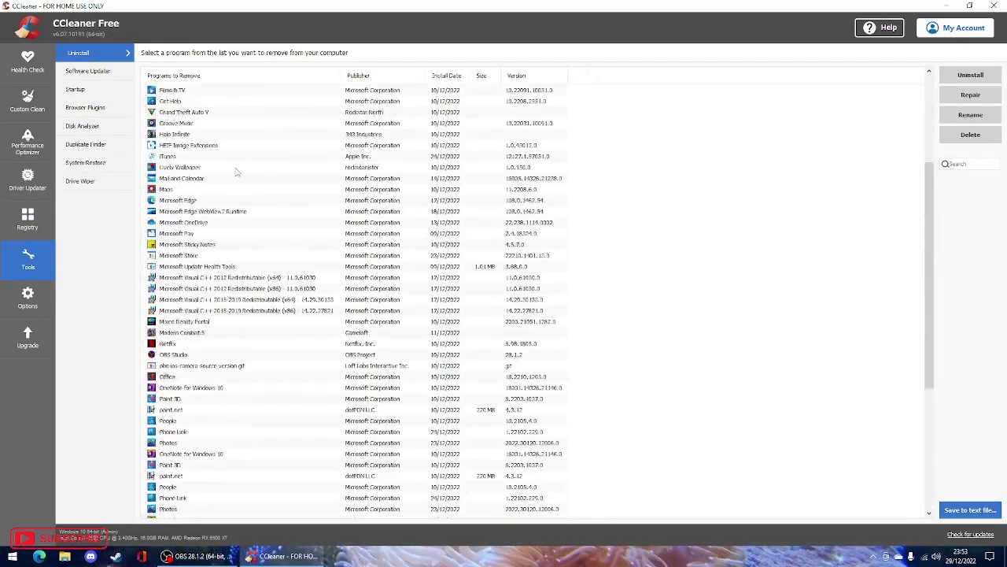
scroll(244, 204, down, 6)
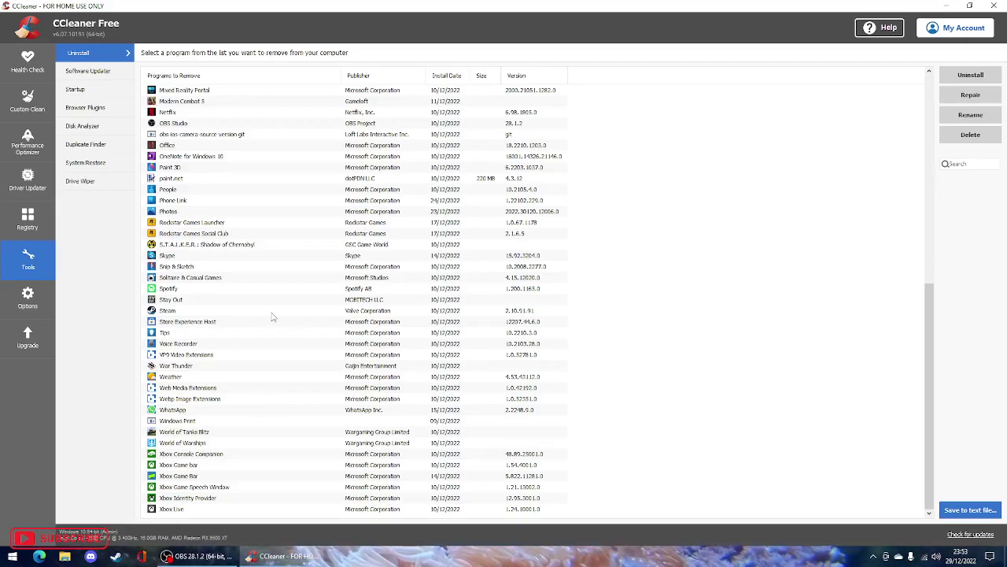
scroll(272, 317, up, 12)
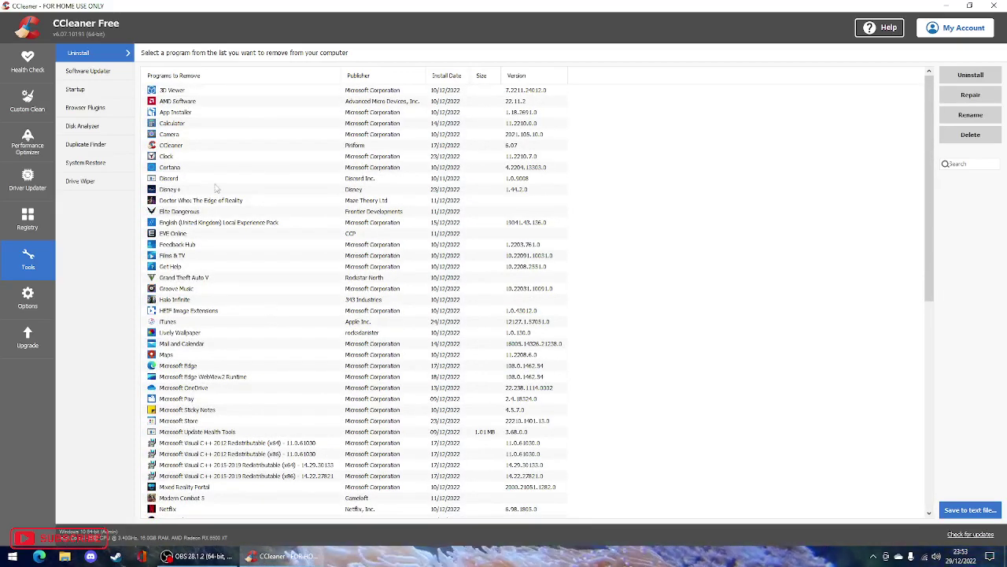
scroll(221, 252, down, 10)
scroll(228, 325, up, 10)
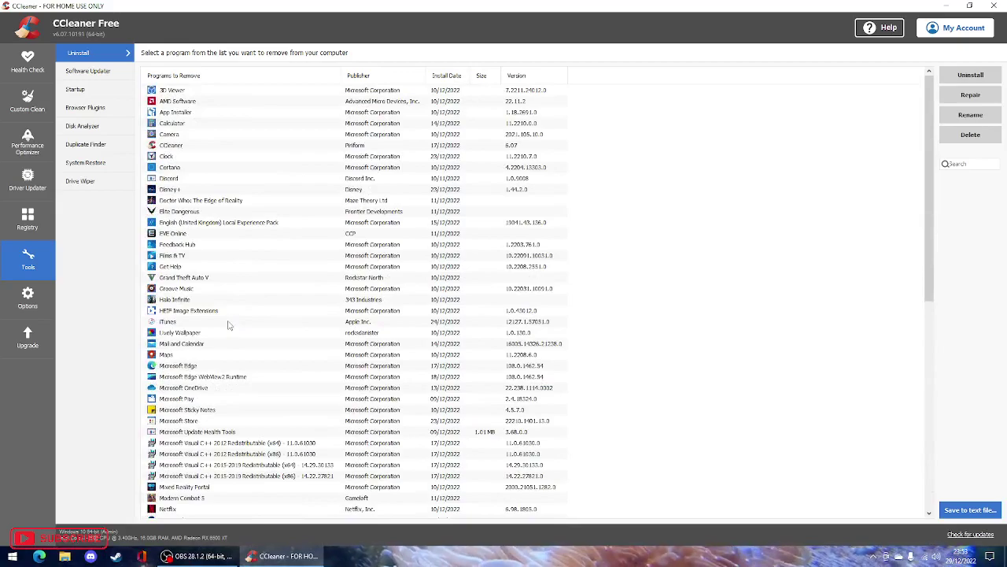
scroll(233, 310, down, 5)
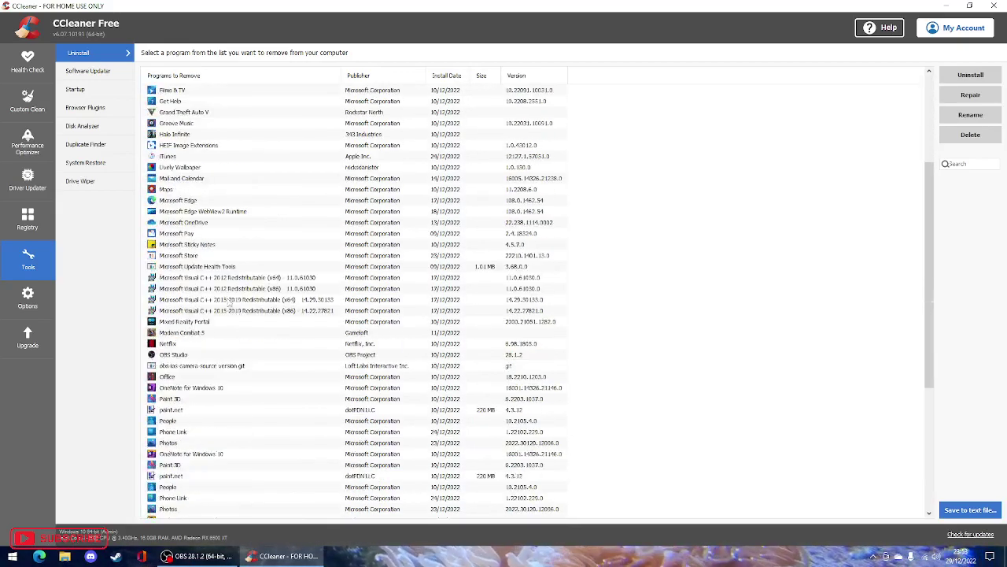
scroll(236, 322, down, 7)
scroll(246, 344, up, 6)
scroll(244, 346, down, 6)
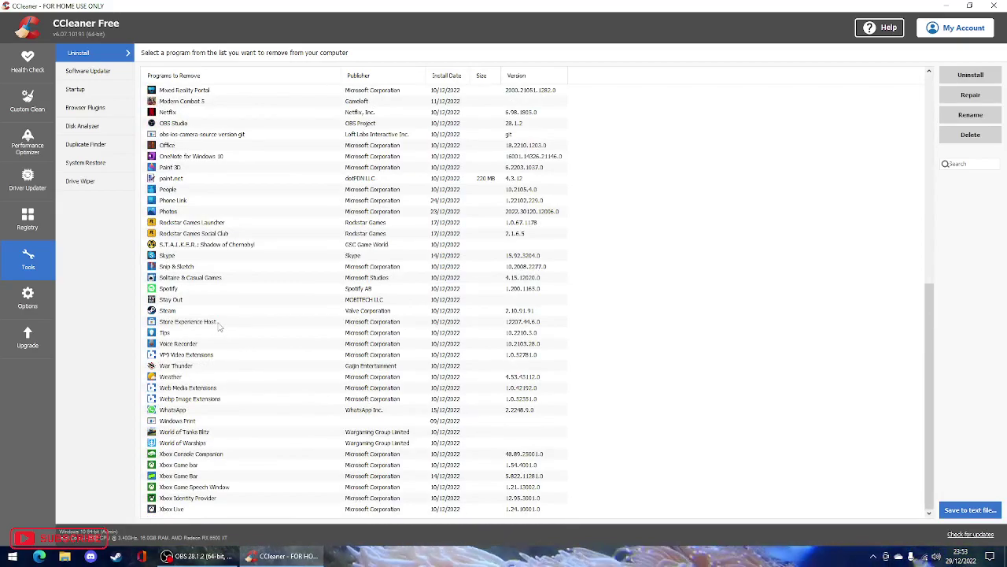
scroll(220, 330, up, 2)
scroll(221, 341, down, 2)
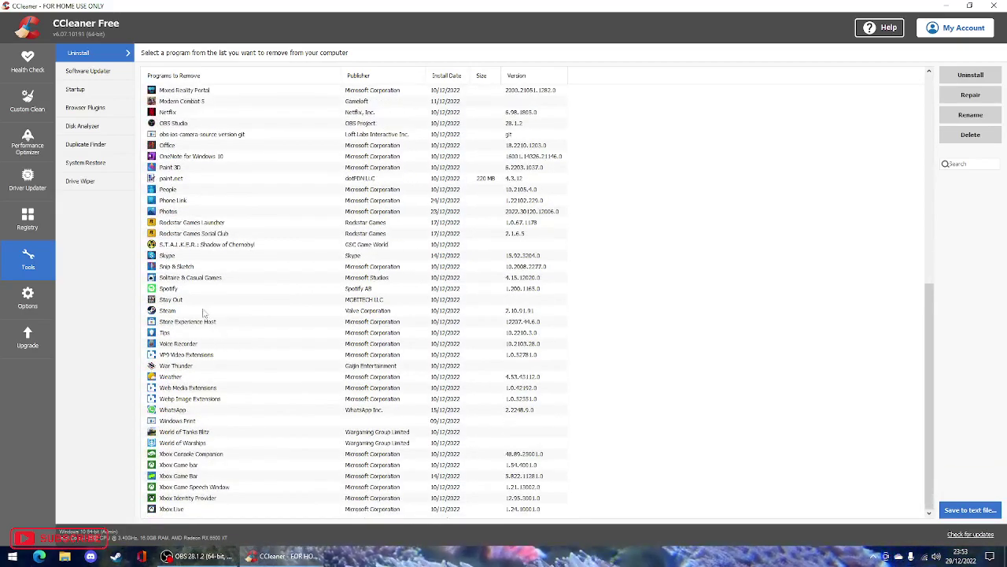
scroll(212, 315, up, 12)
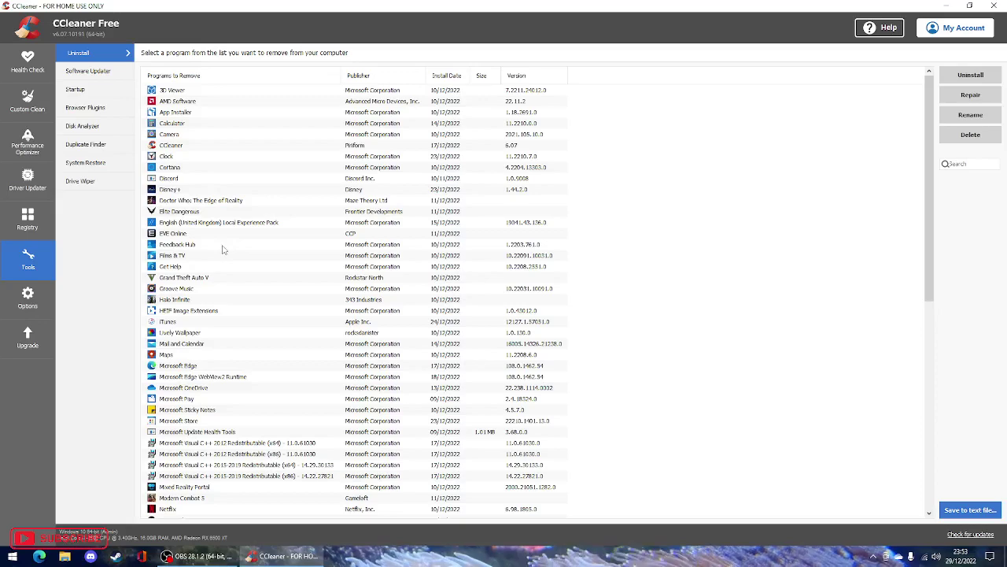
click(79, 76)
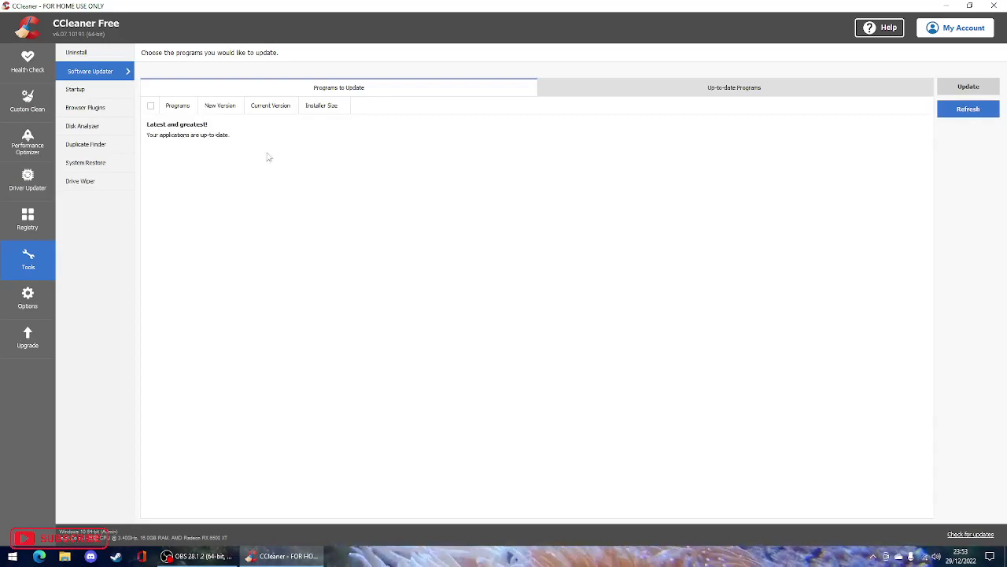
Review each Windows startup entry, from AMDNoiseSuppression through Discord, OneDrive and Steam to SecurityHealth
click(78, 91)
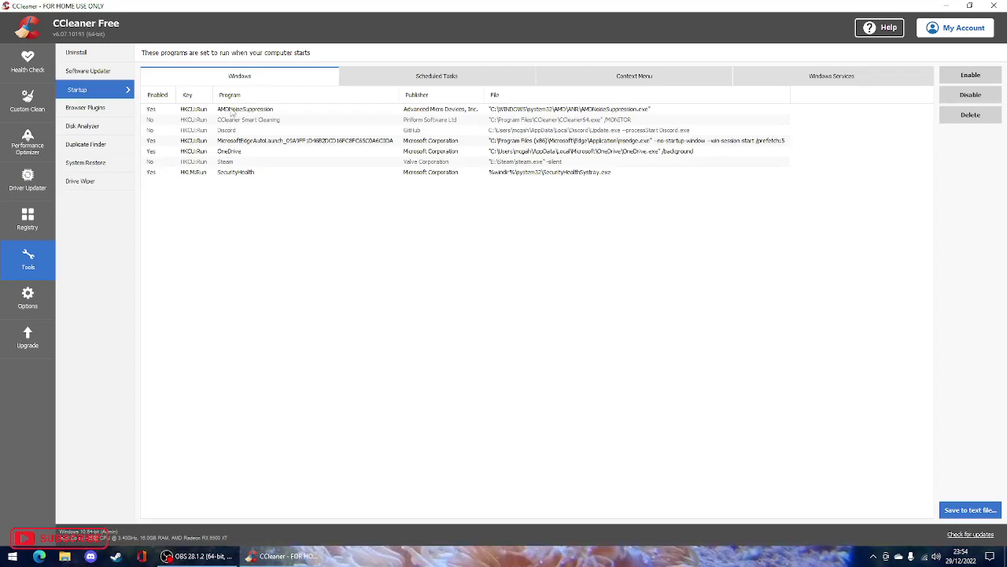
click(234, 112)
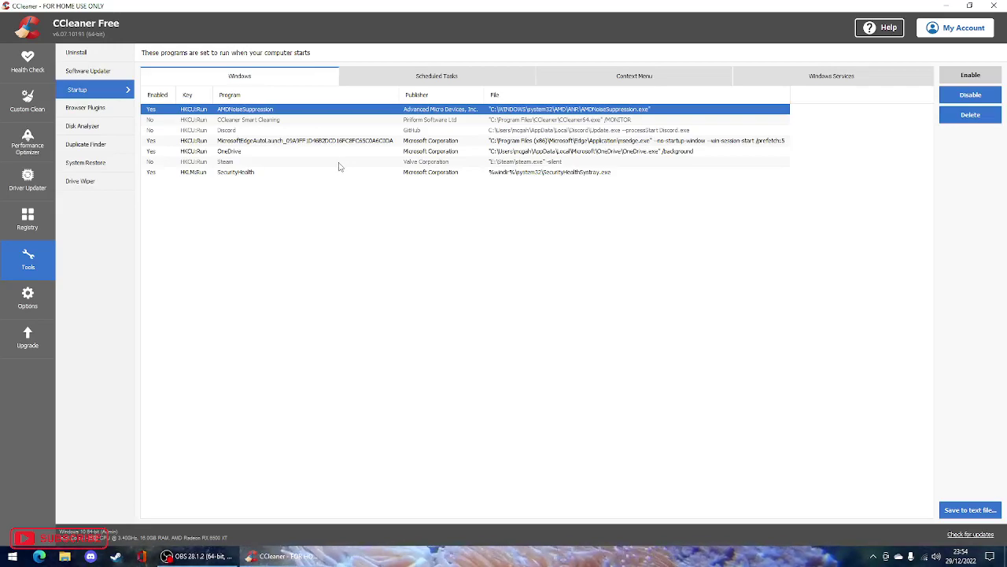
click(228, 119)
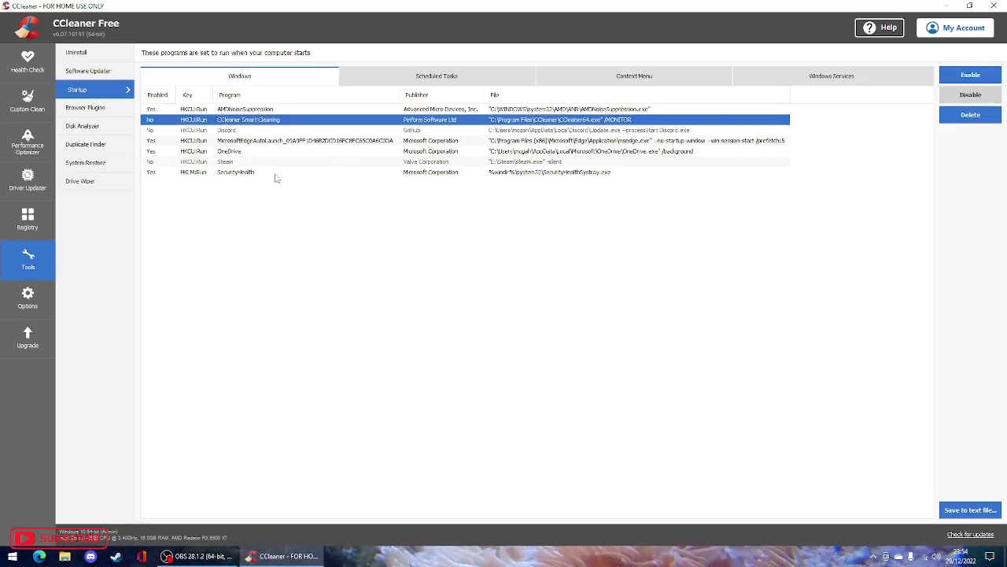
click(228, 130)
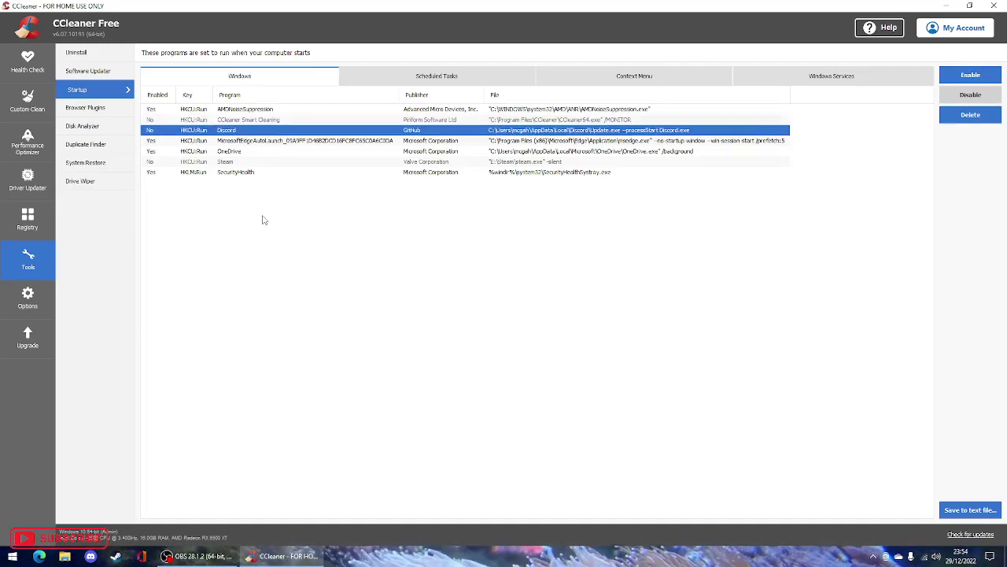
click(254, 140)
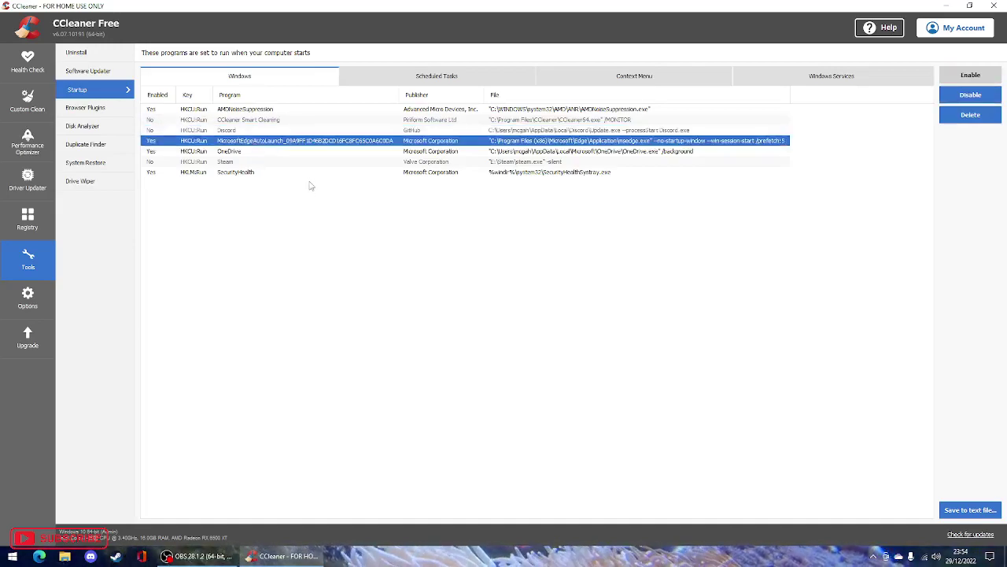
click(243, 152)
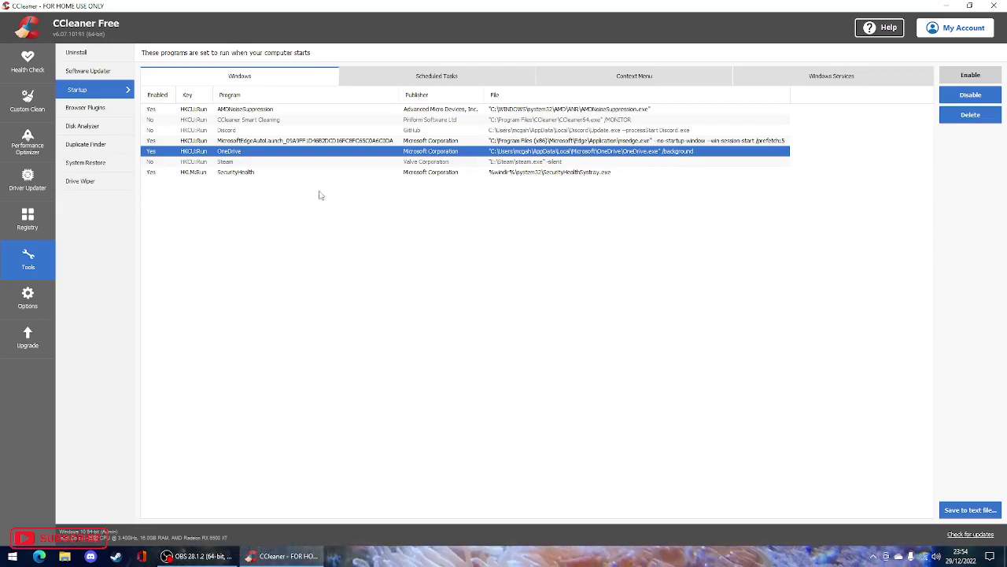
click(231, 162)
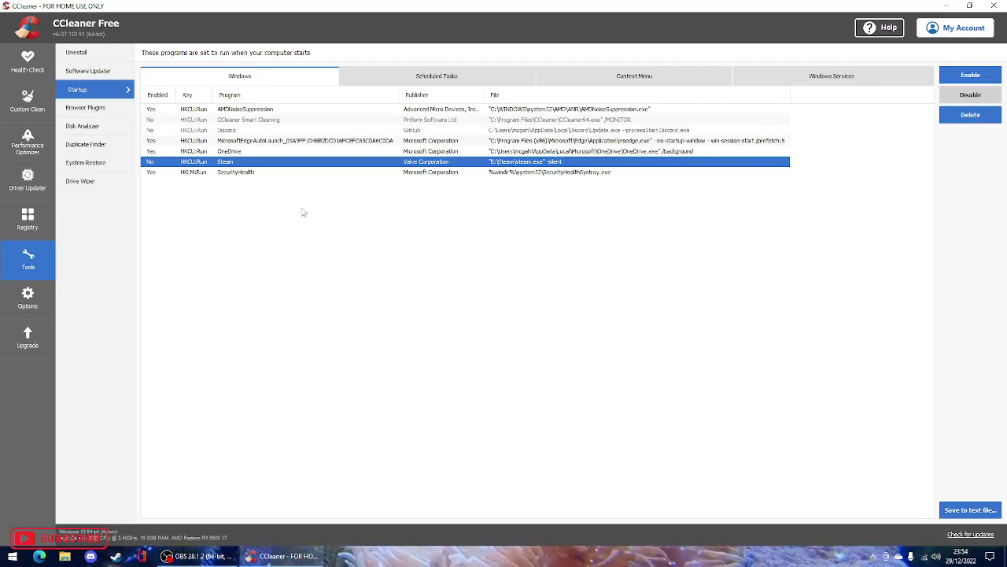
click(237, 173)
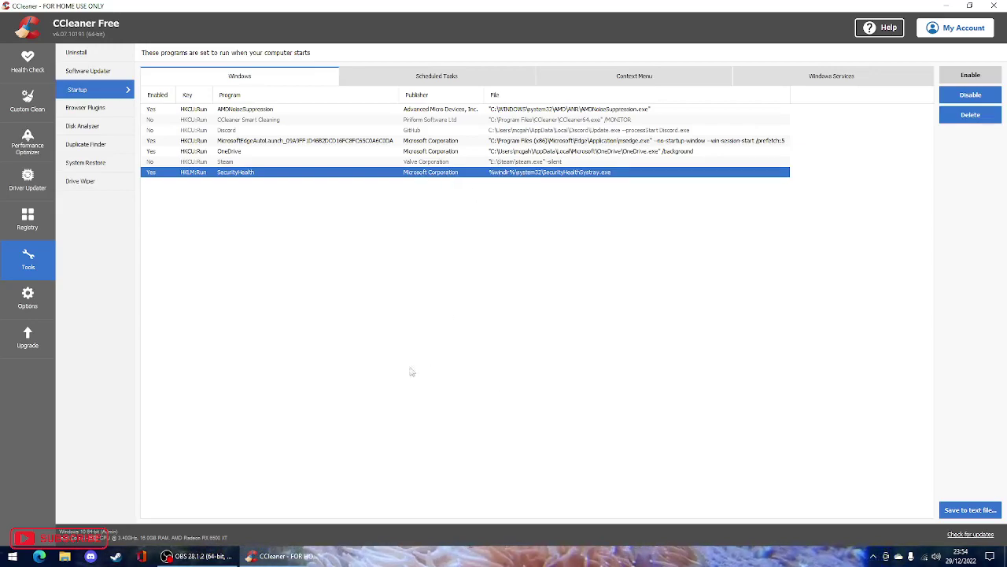
Examine the two IEToEdge BHO helper entries among the Internet Explorer browser plugins
click(27, 299)
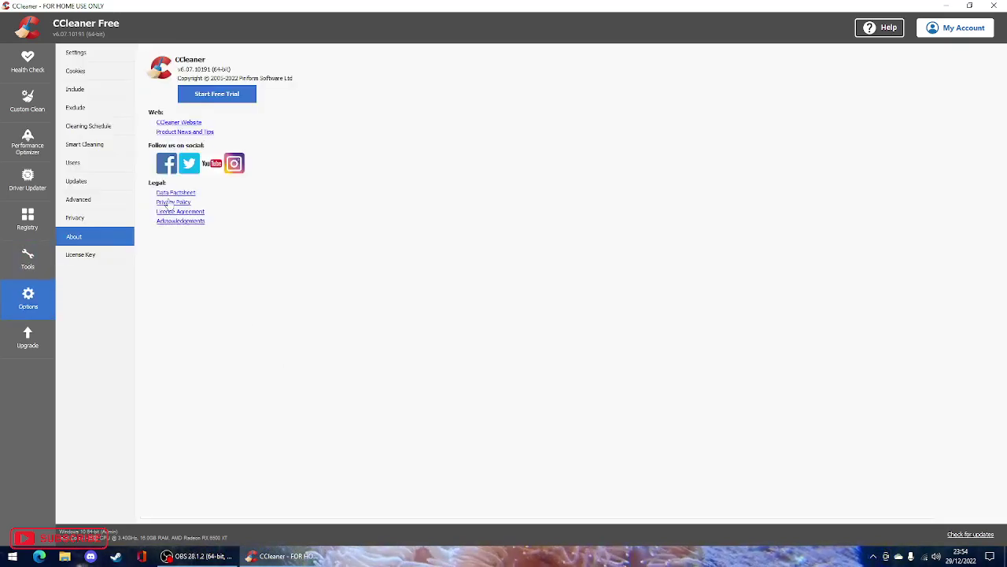
click(29, 259)
click(85, 108)
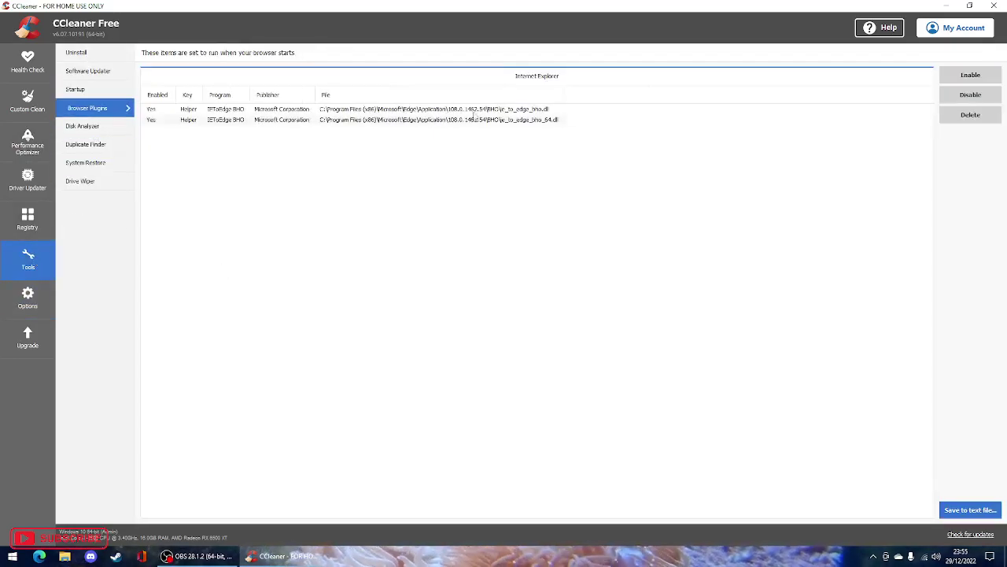
click(488, 112)
click(480, 120)
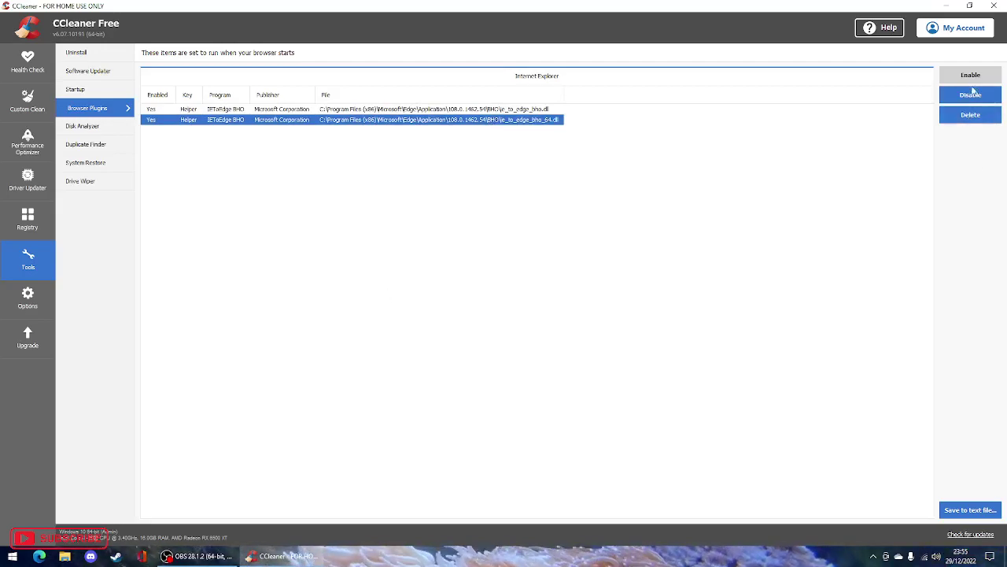
Look over the Disk Analyzer categories and drives and the Duplicate Finder matching options
click(87, 126)
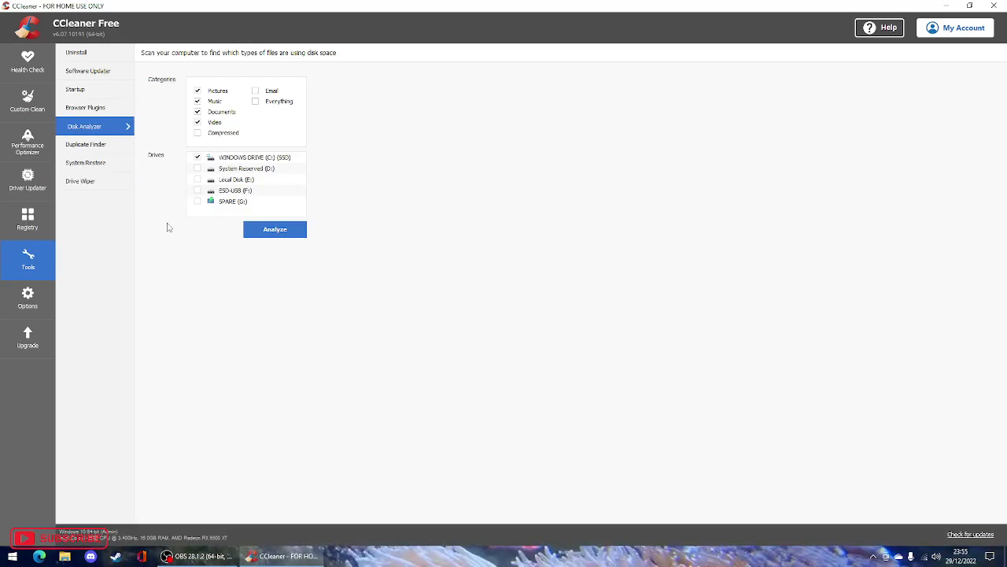
click(101, 150)
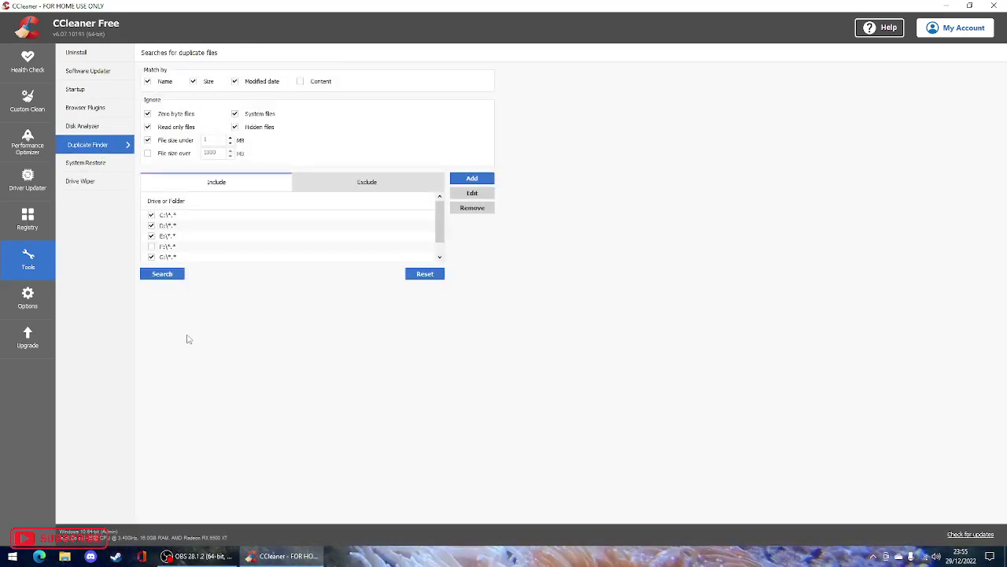
Review the System Restore points, selecting a Windows Modules Installer point and the oldest Scheduled Checkpoint, and clear the selection
click(88, 160)
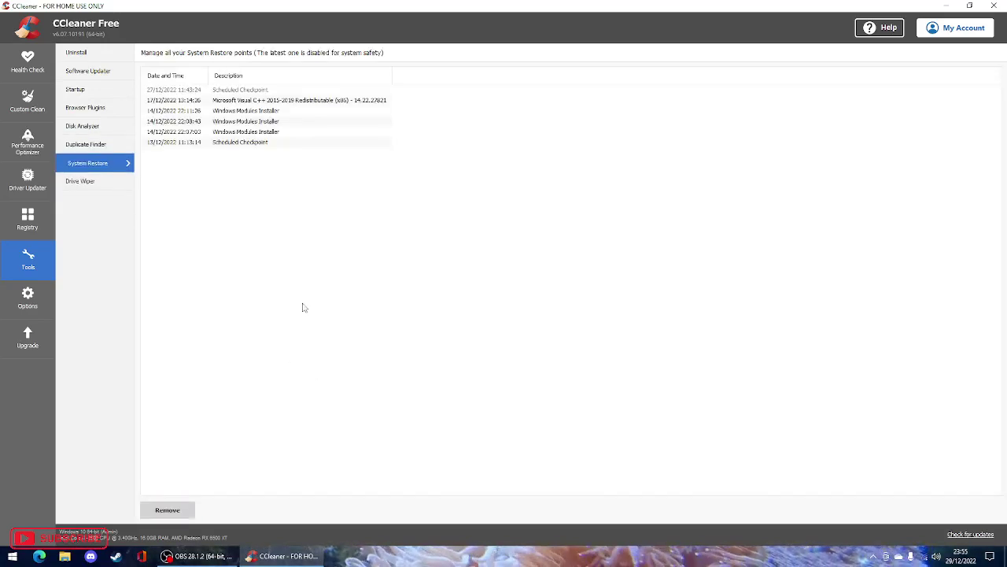
click(230, 111)
click(249, 142)
click(281, 195)
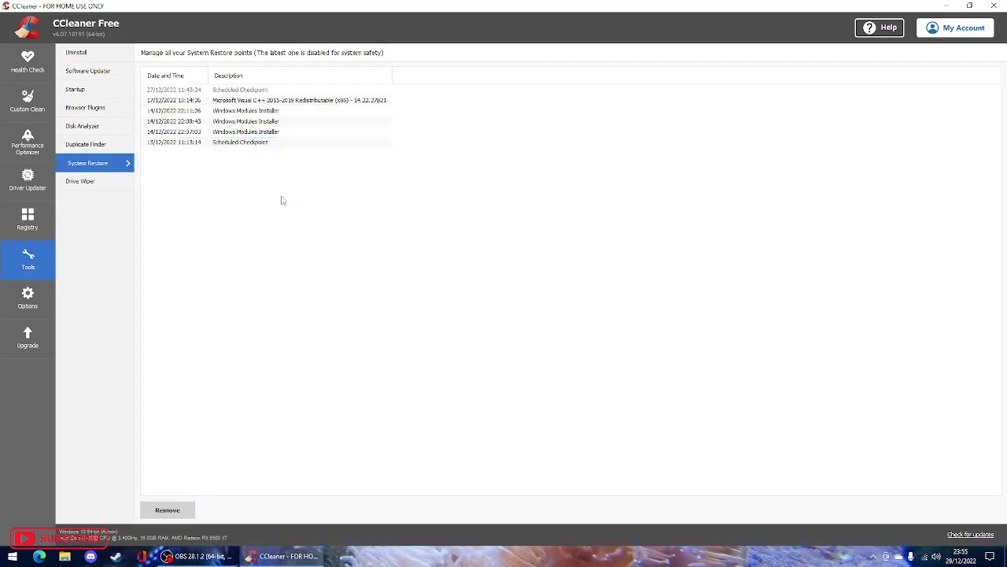
Look over the Drive Wiper options, briefly marking the ESD-USB (F:) drive and leaving it unselected
click(82, 186)
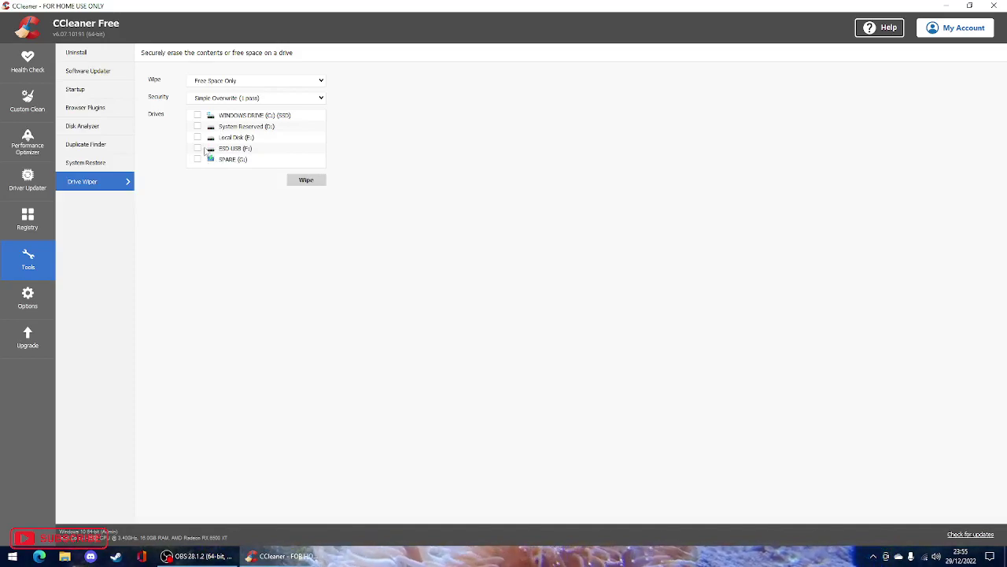
click(197, 148)
click(197, 148)
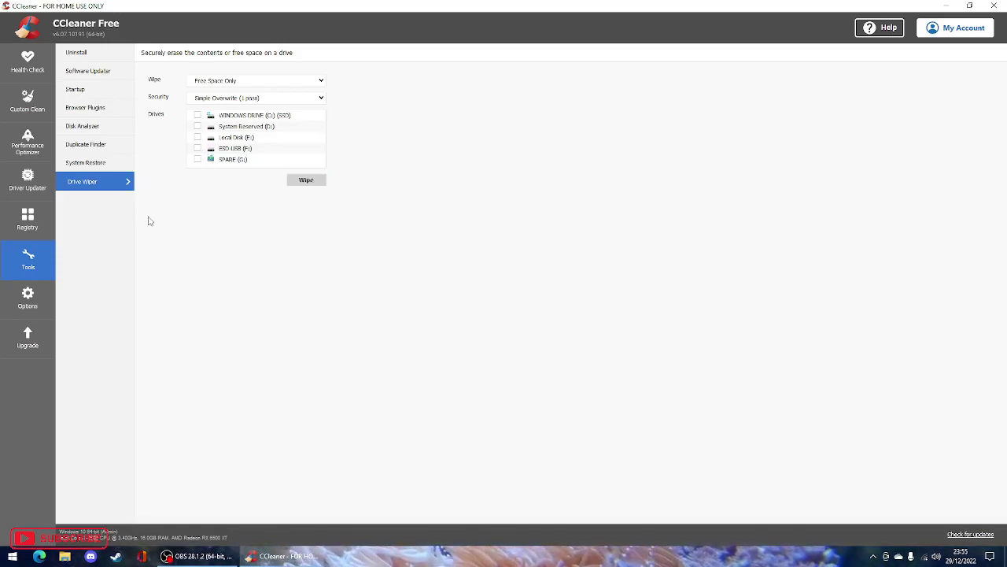
Set the CCleaner home screen to Custom Clean in the basic settings, keeping the Recycle Bin context menu options enabled
click(30, 300)
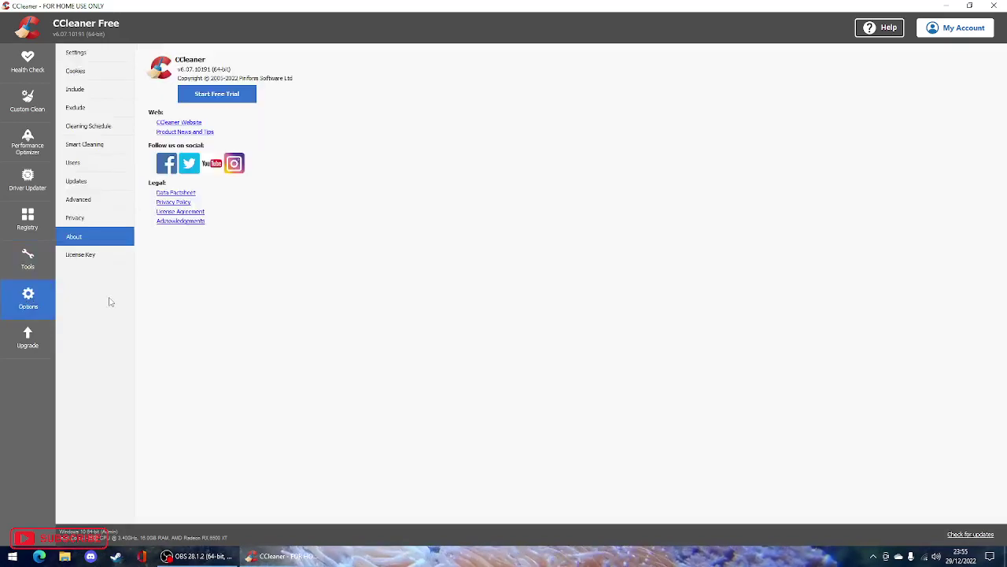
click(76, 53)
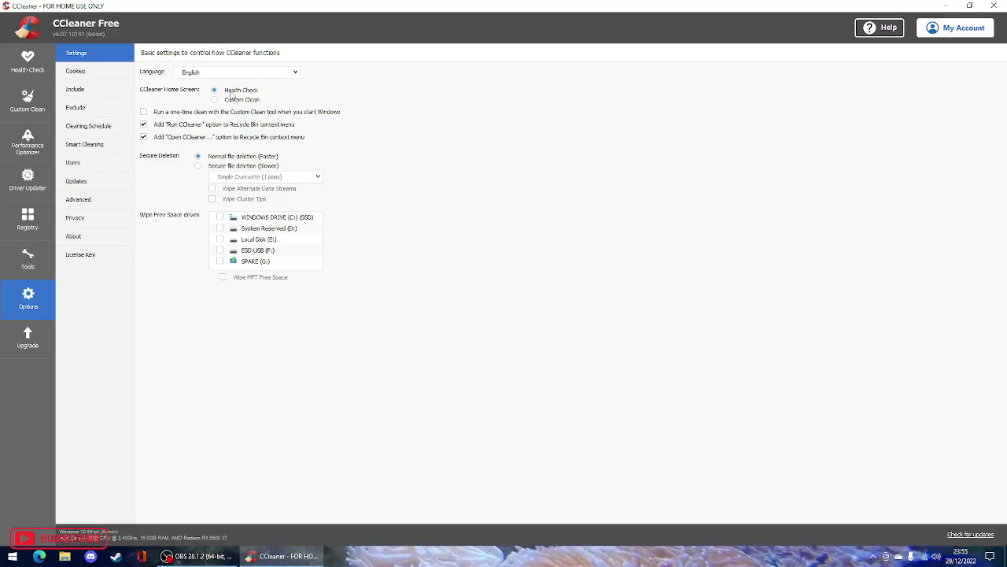
click(214, 100)
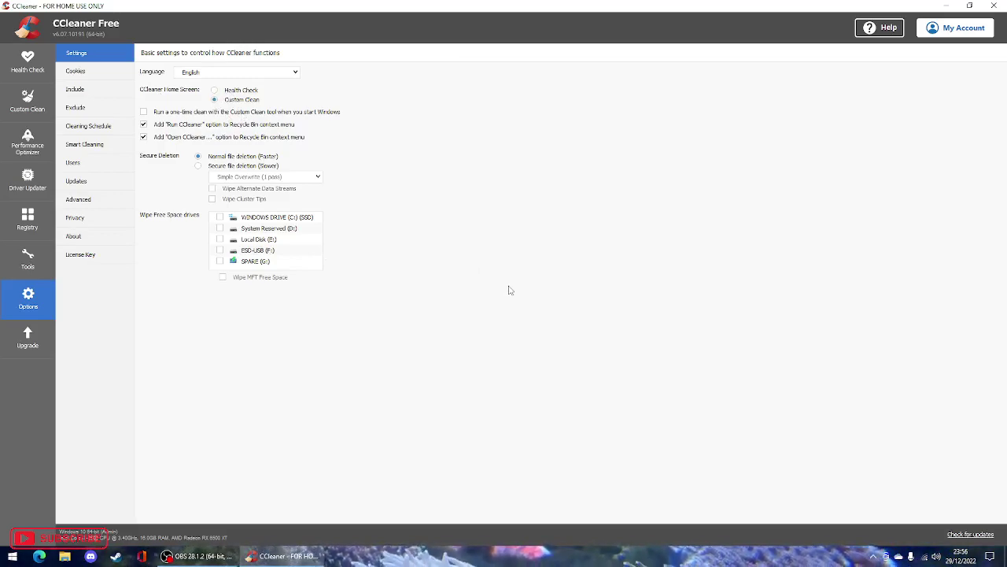
click(143, 137)
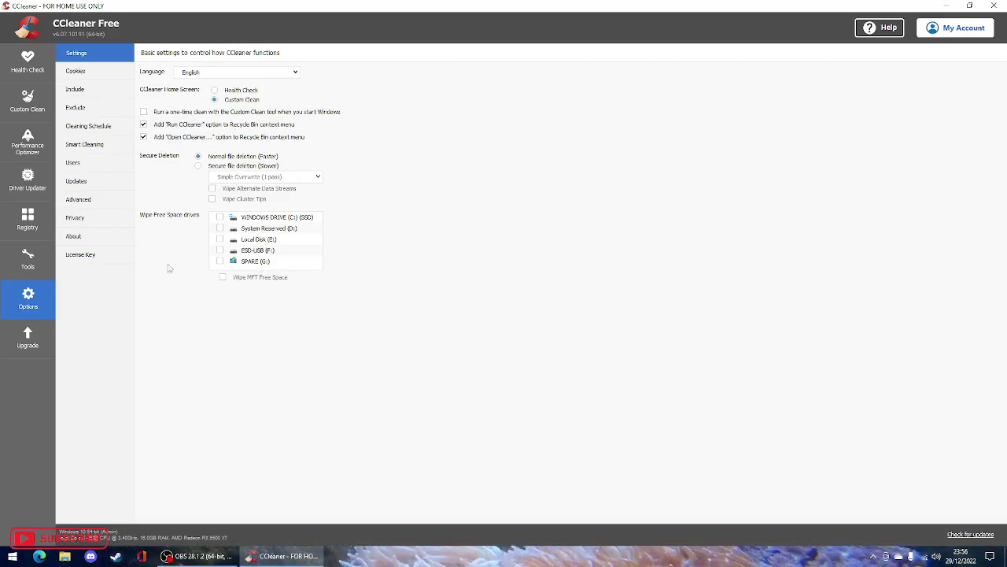
Look over the options for Cookies, Include, Exclude, Cleaning Schedule and Smart Cleaning
click(102, 71)
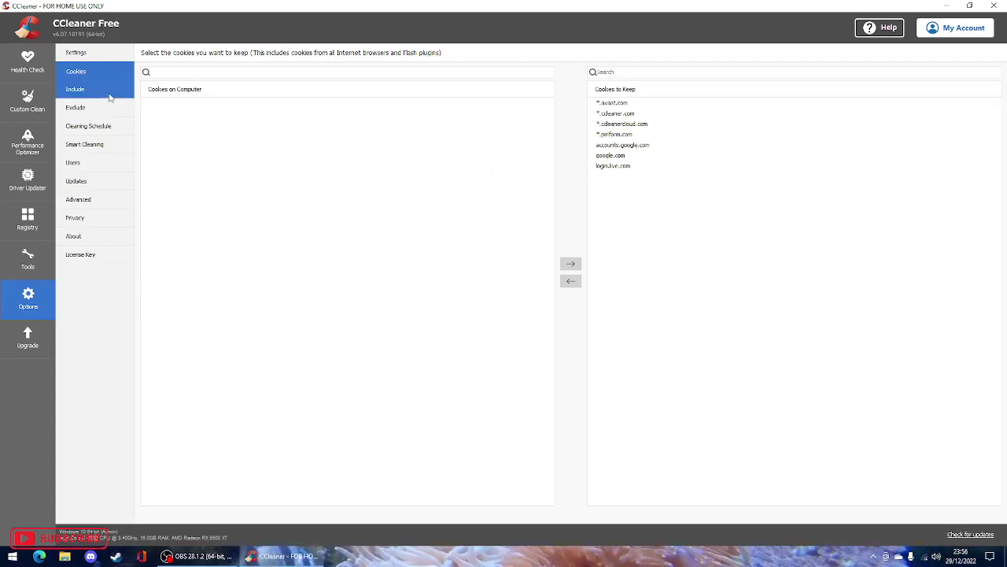
click(83, 89)
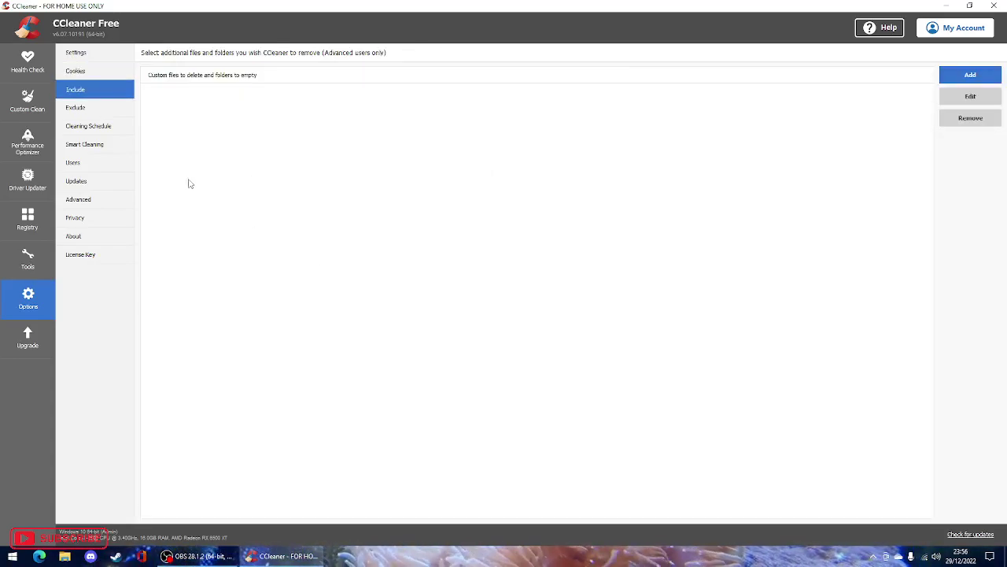
click(99, 111)
click(100, 125)
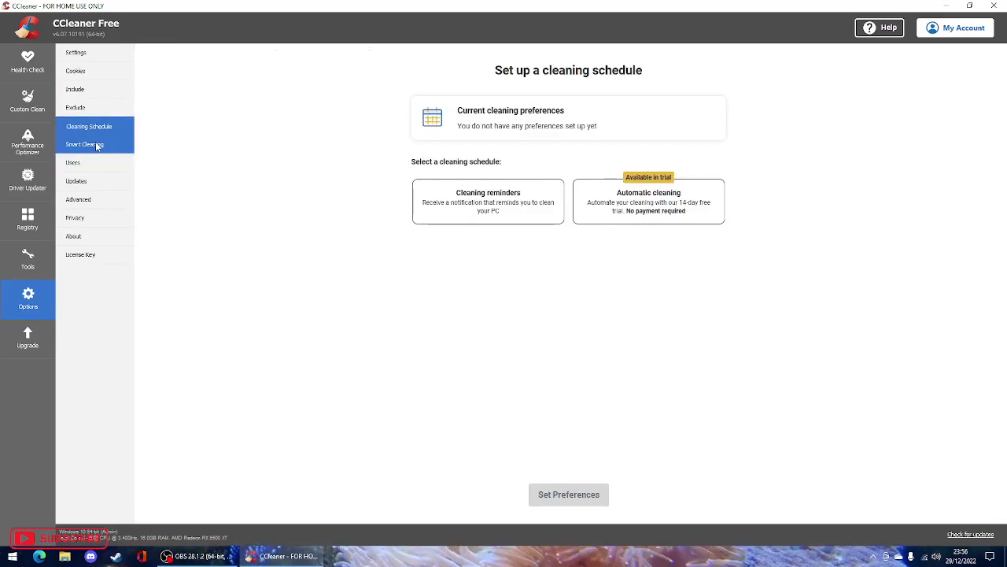
click(92, 146)
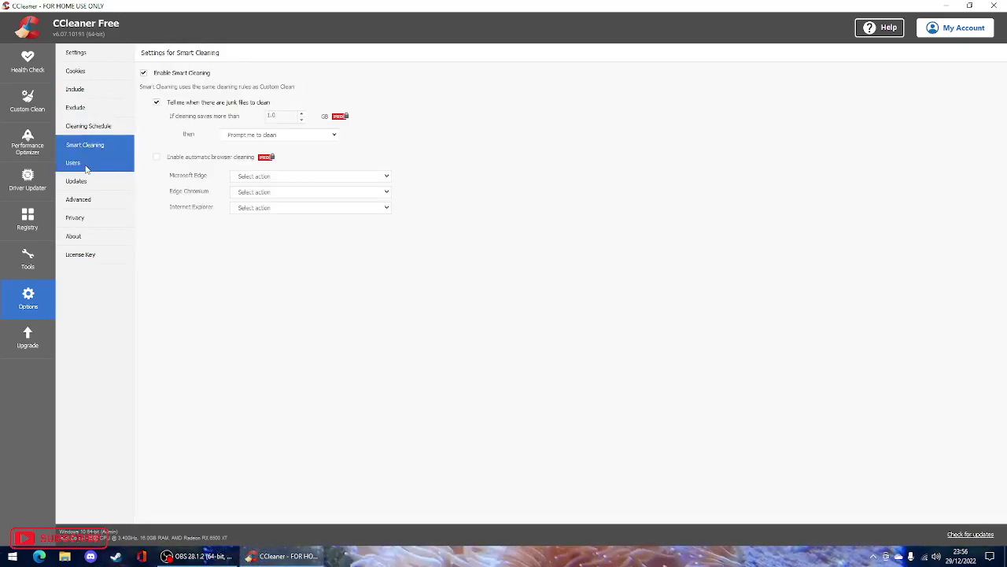
Review which users CCleaner manages and how its product updates are controlled
click(86, 166)
click(88, 183)
click(87, 200)
click(88, 163)
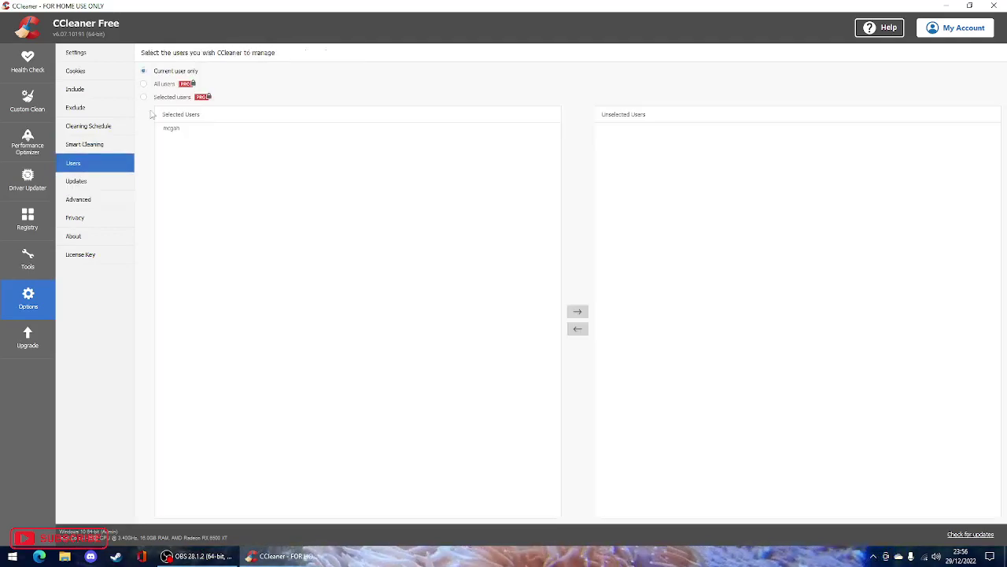
click(88, 181)
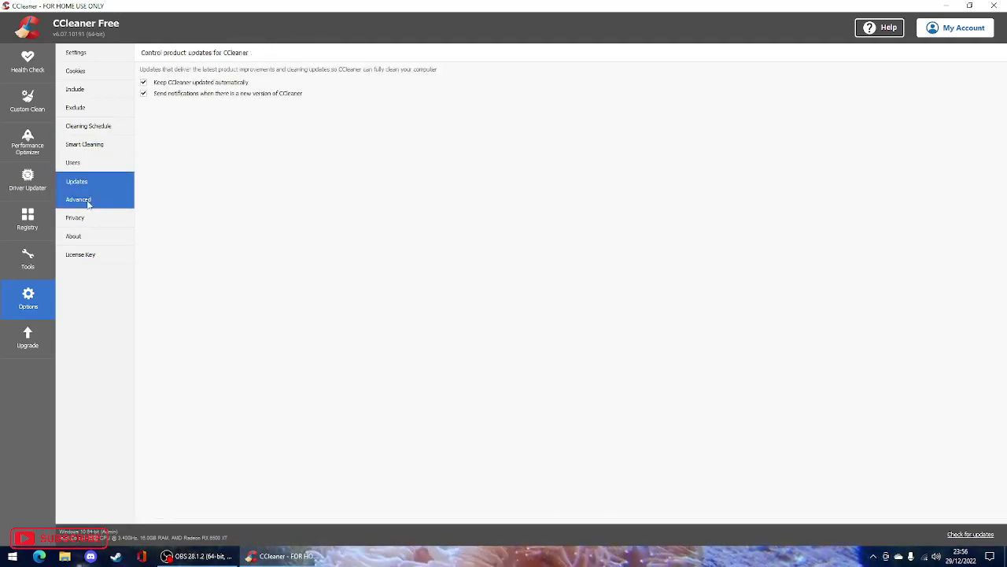
In the advanced settings, enable closing the program after a Custom Clean and hiding warning messages, leaving shutdown after a Custom Clean disabled
click(87, 200)
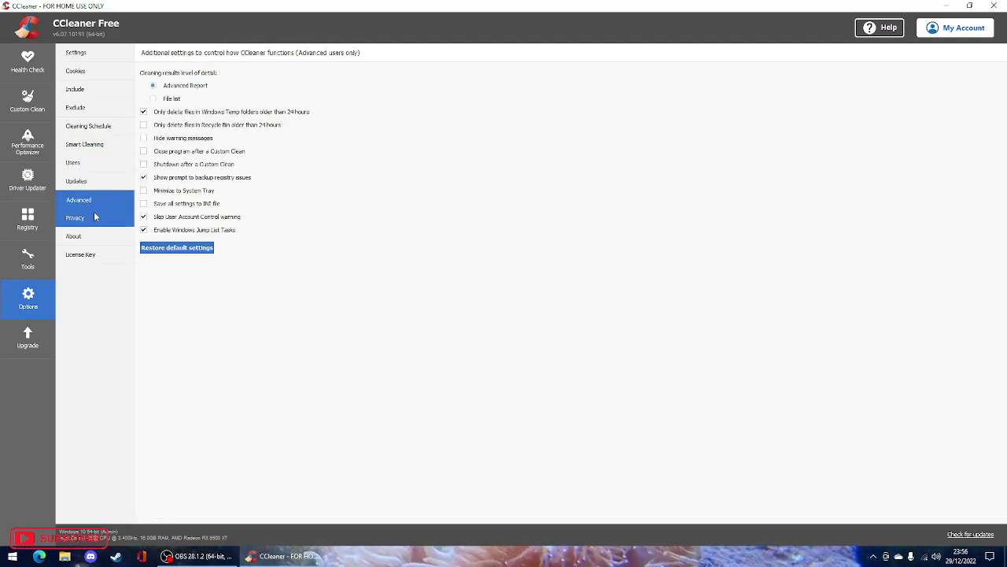
click(144, 163)
click(144, 164)
click(144, 151)
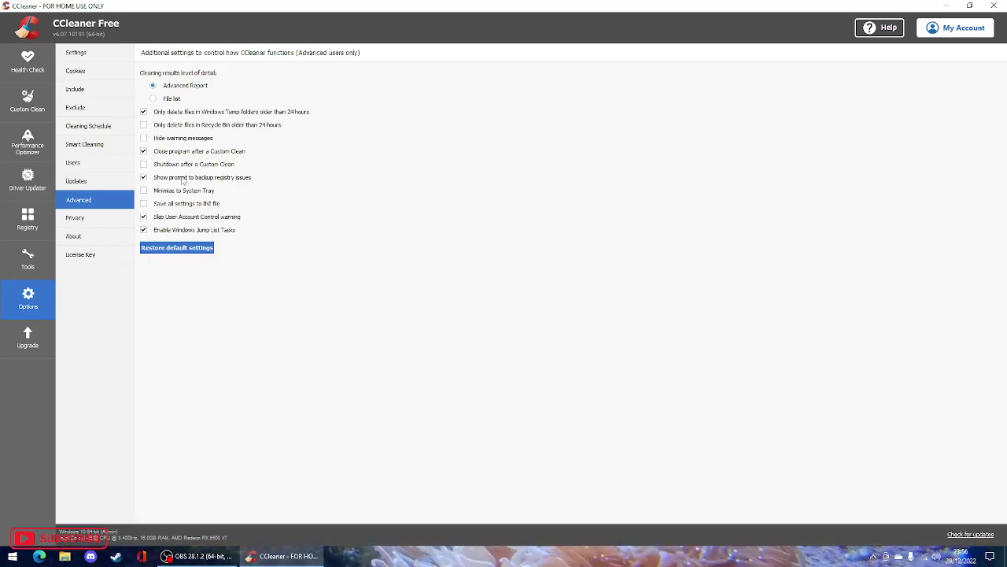
click(143, 137)
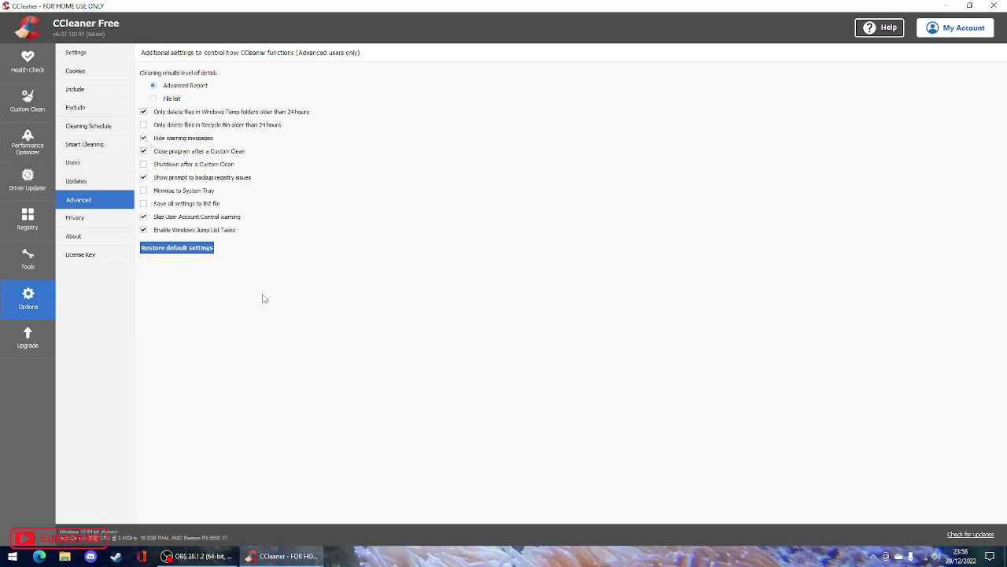
Look over the Privacy and About options, view the linked CCleaner website in the browser, and close the browser
click(93, 220)
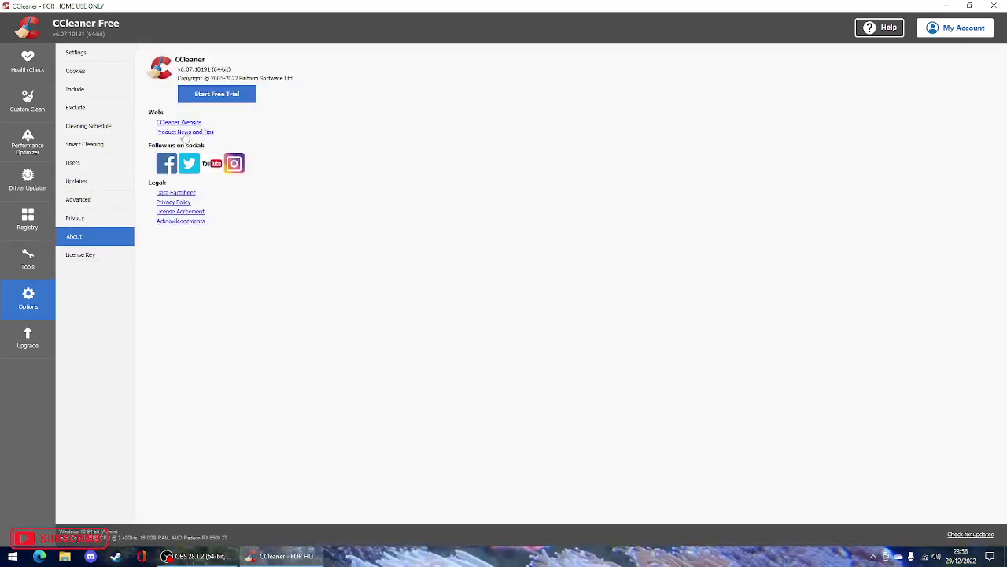
click(176, 124)
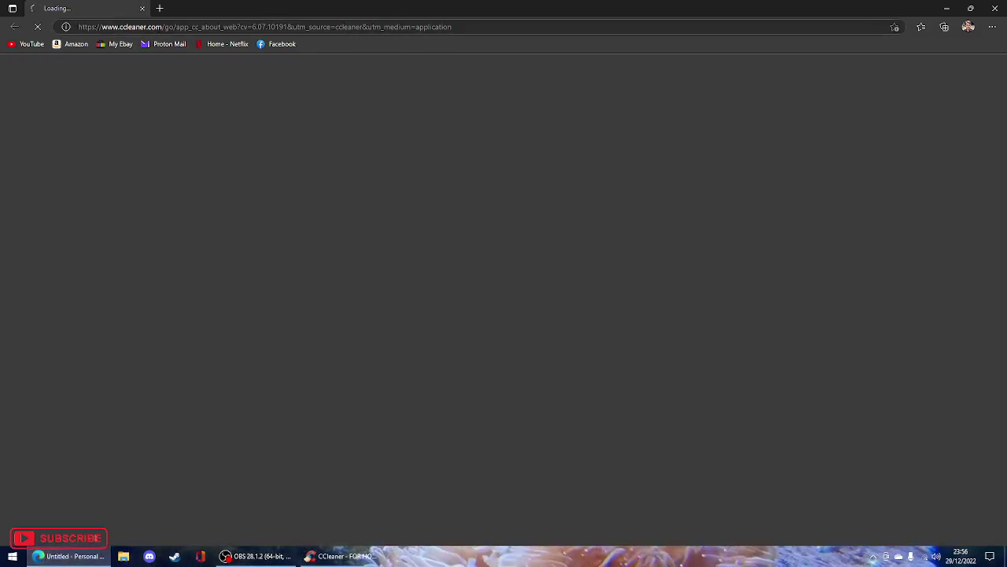
drag(162, 27, 91, 27)
click(995, 8)
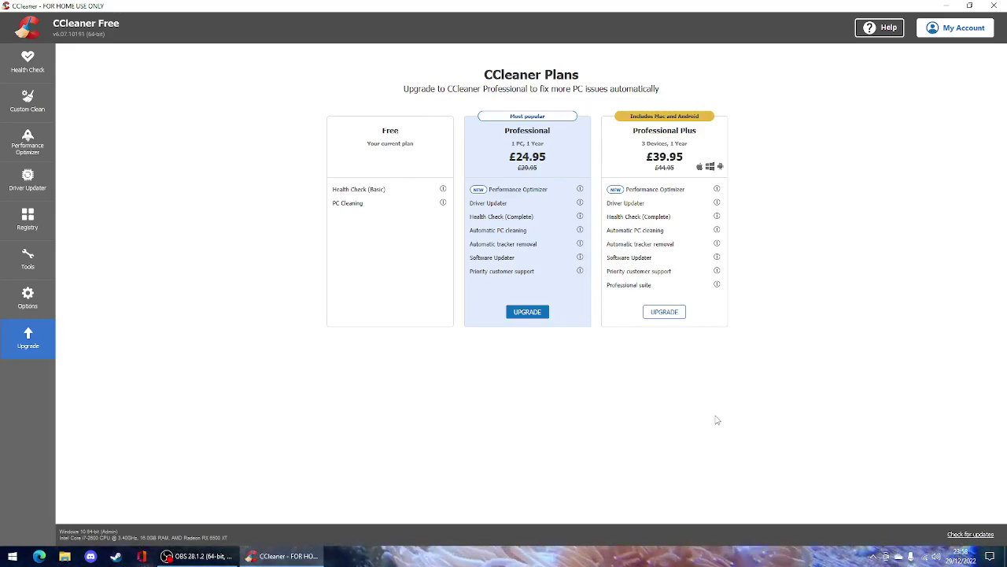
Check for CCleaner updates and dismiss the update window
click(973, 535)
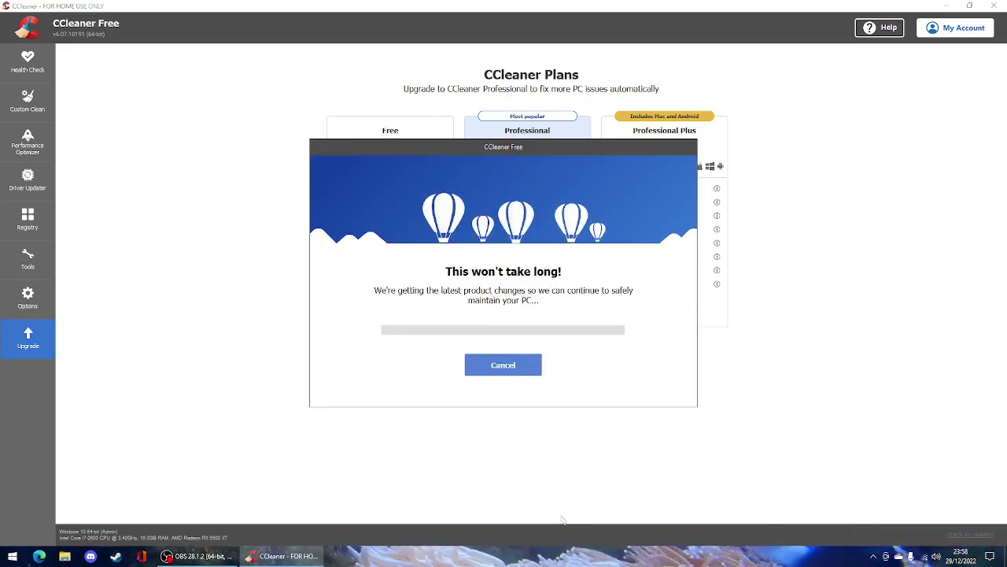
click(516, 375)
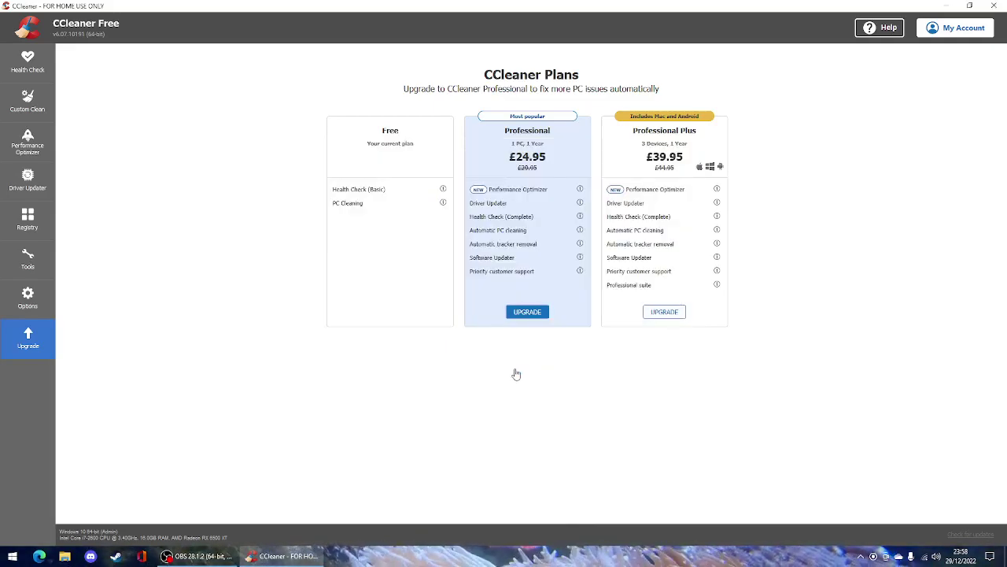